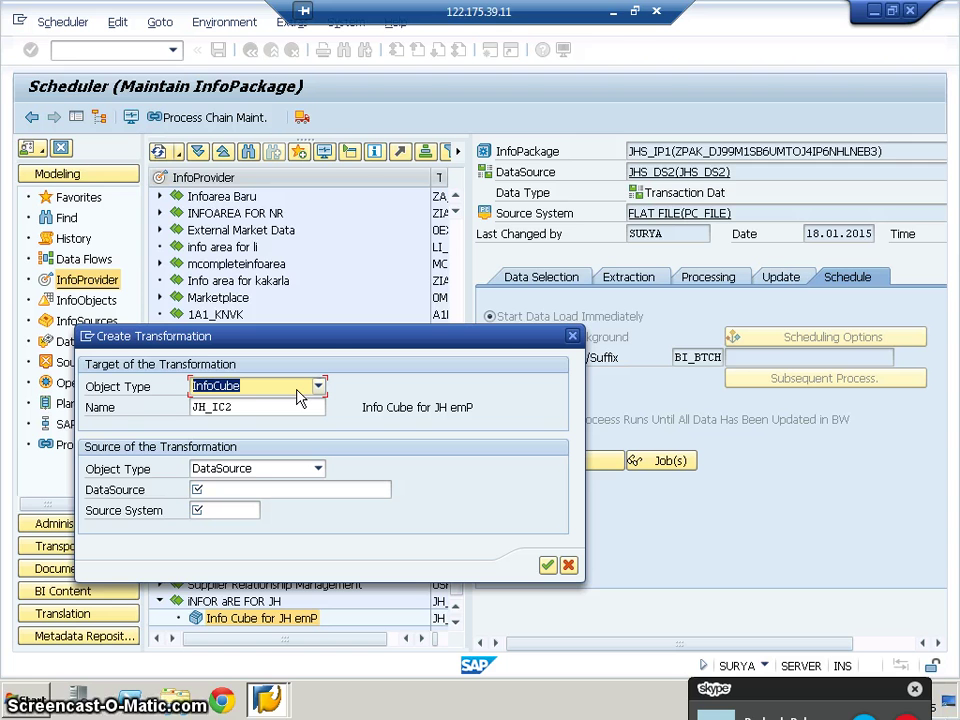
- Cancel the Create Transformation dialog and return to the InfoPackage scheduler
click(571, 336)
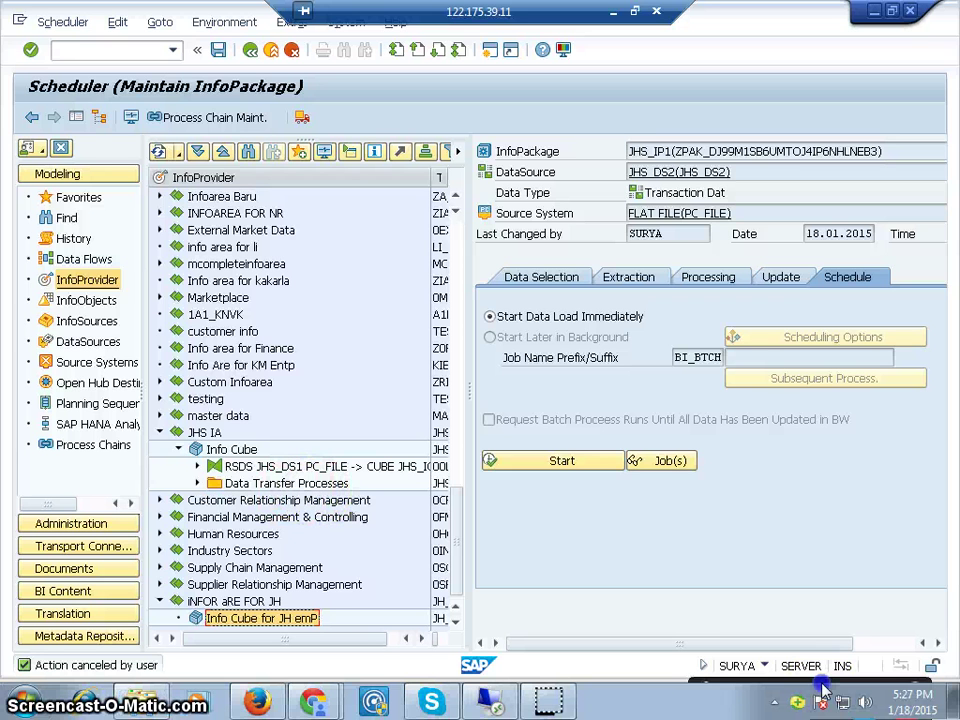
- Share the screen with the ongoing Skype call through Call > Share Screens
click(430, 701)
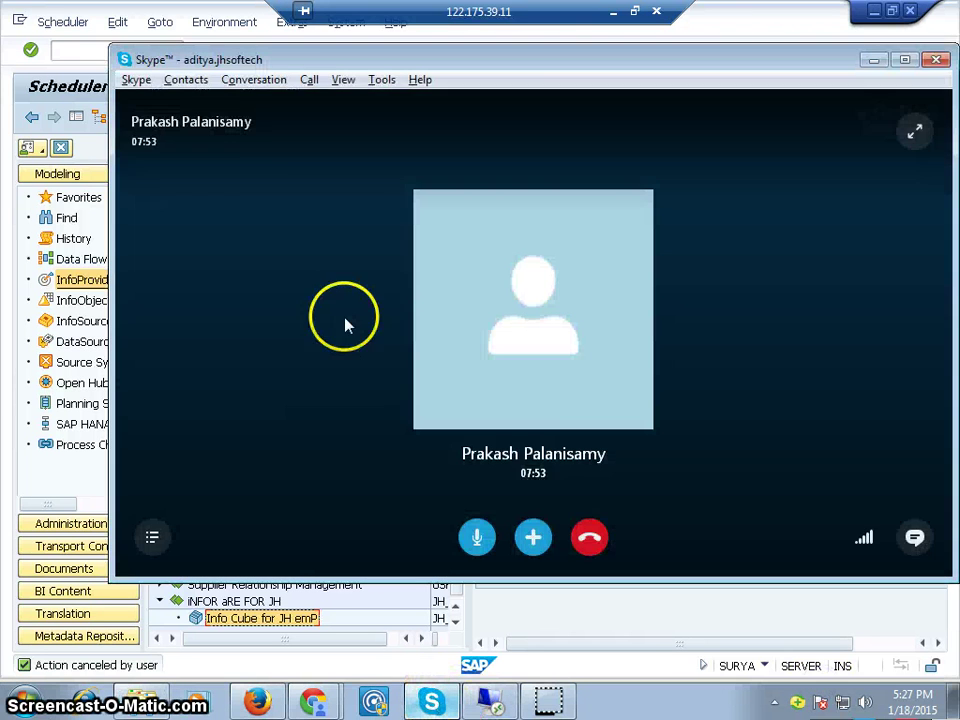
click(309, 79)
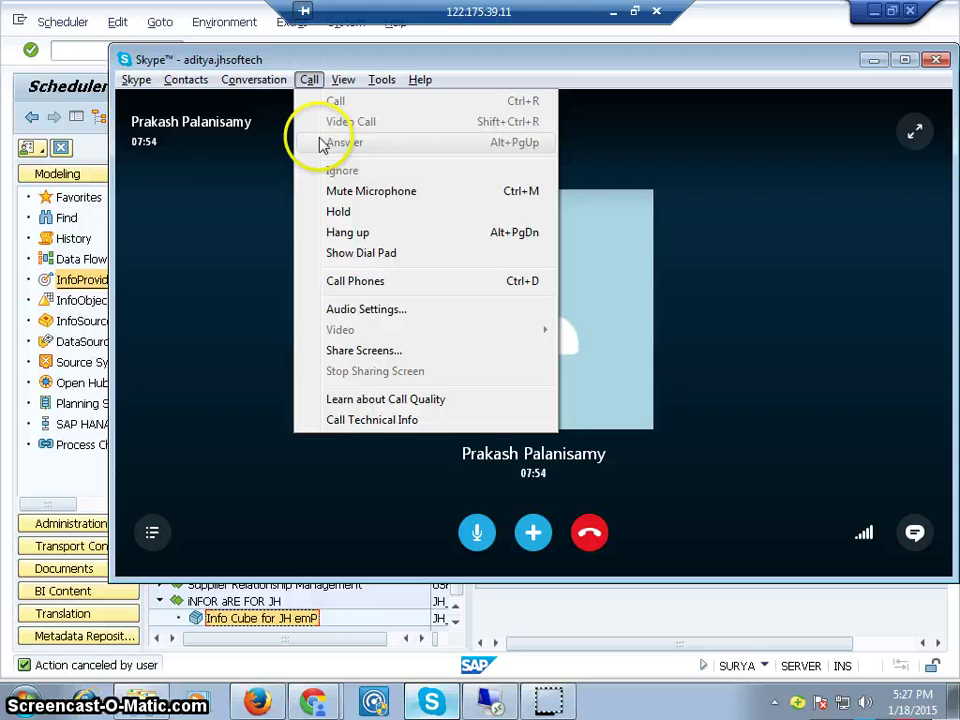
click(336, 349)
click(505, 545)
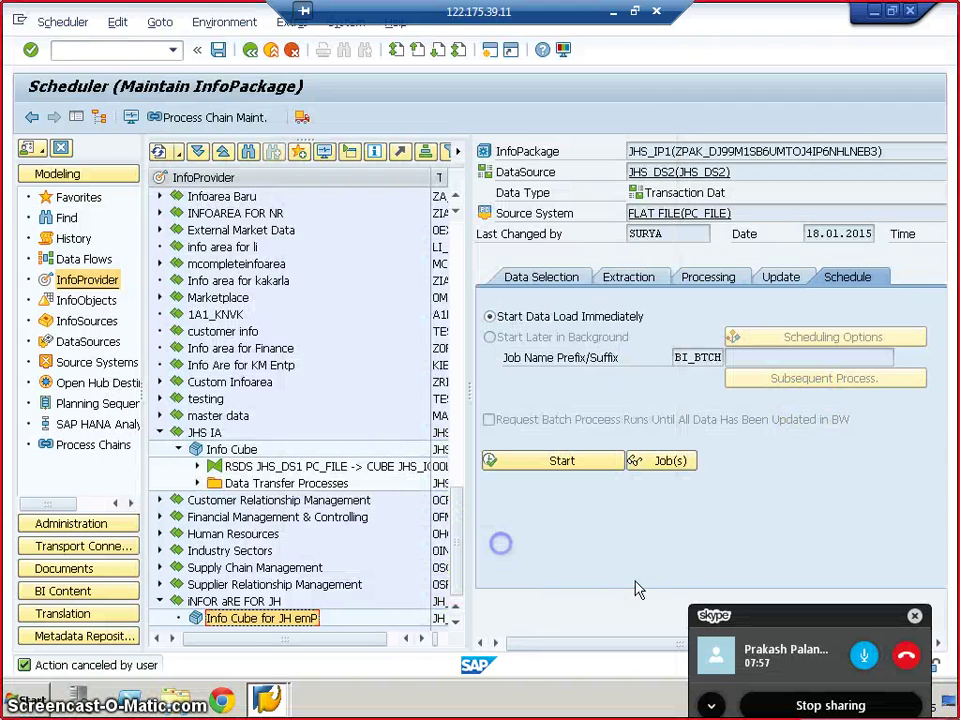
- Create a transformation into Info Cube for JH emP from DataSource JHS_DS2, found by searching *JH*
right_click(252, 625)
click(311, 516)
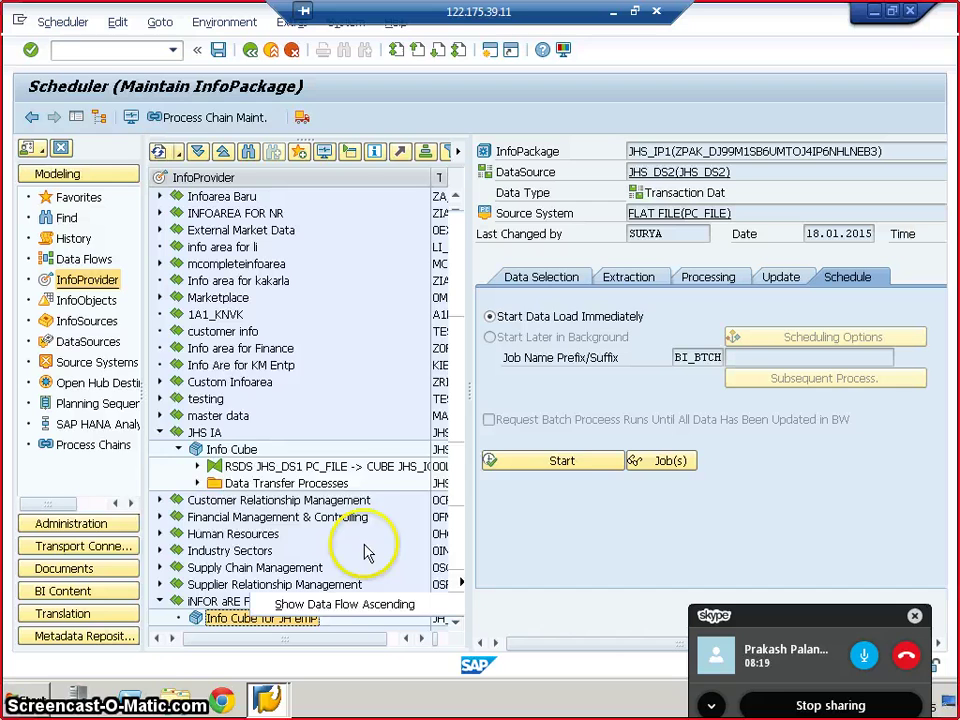
click(317, 469)
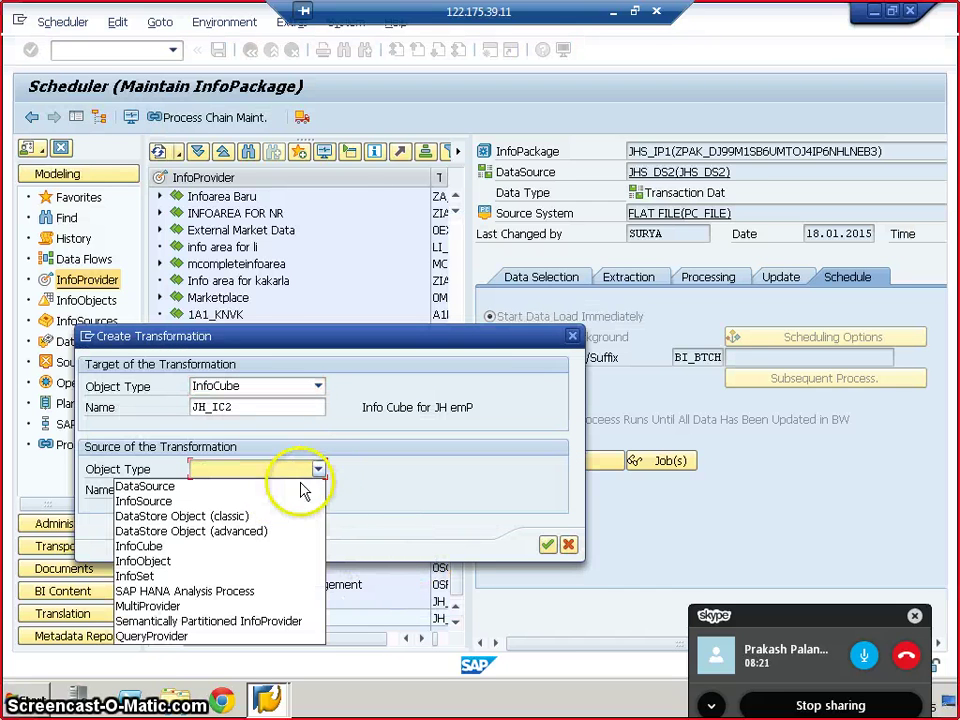
click(276, 487)
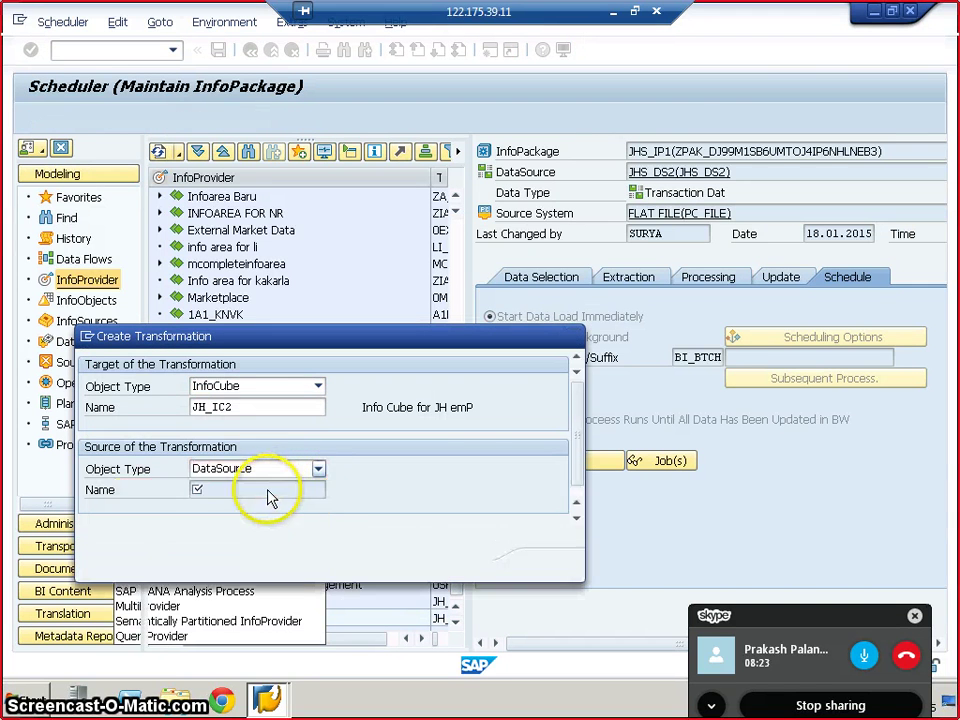
text(*)
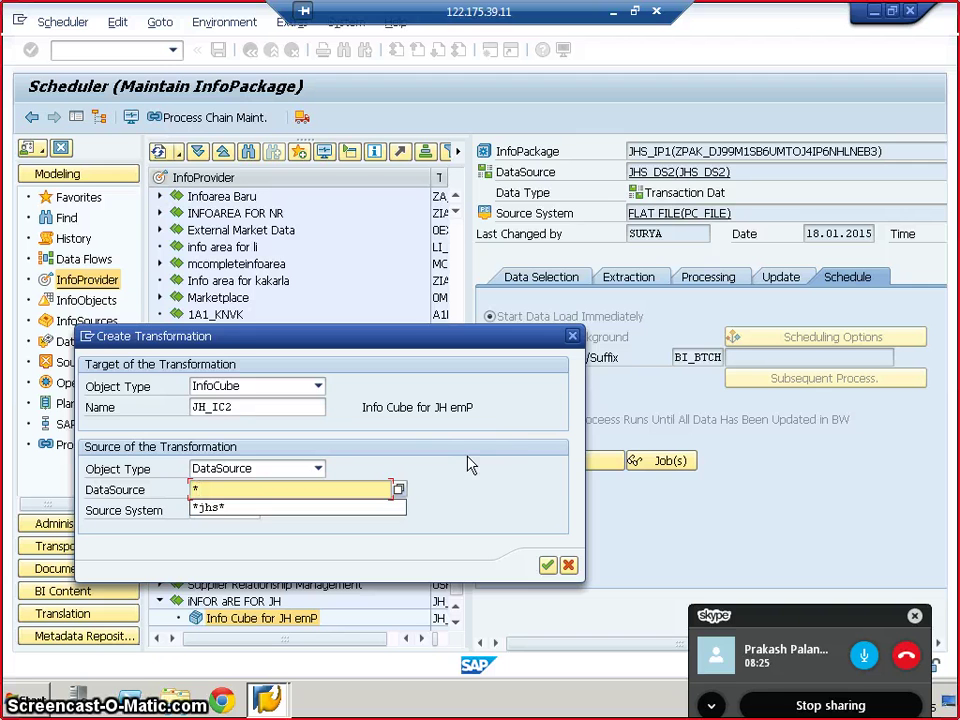
text(JH*)
key(F4)
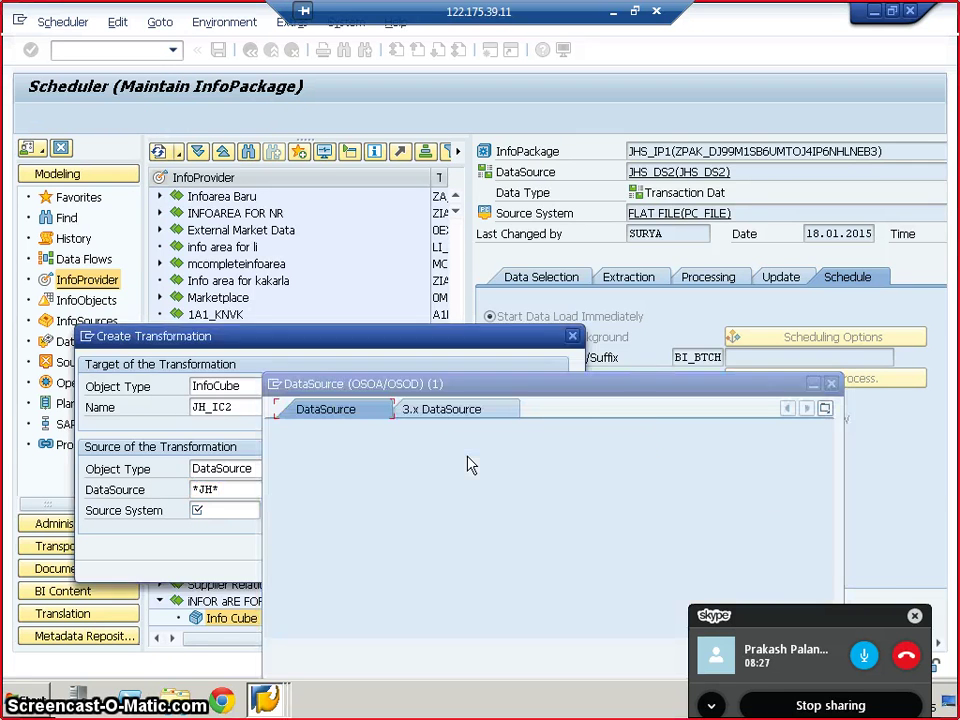
key(Return)
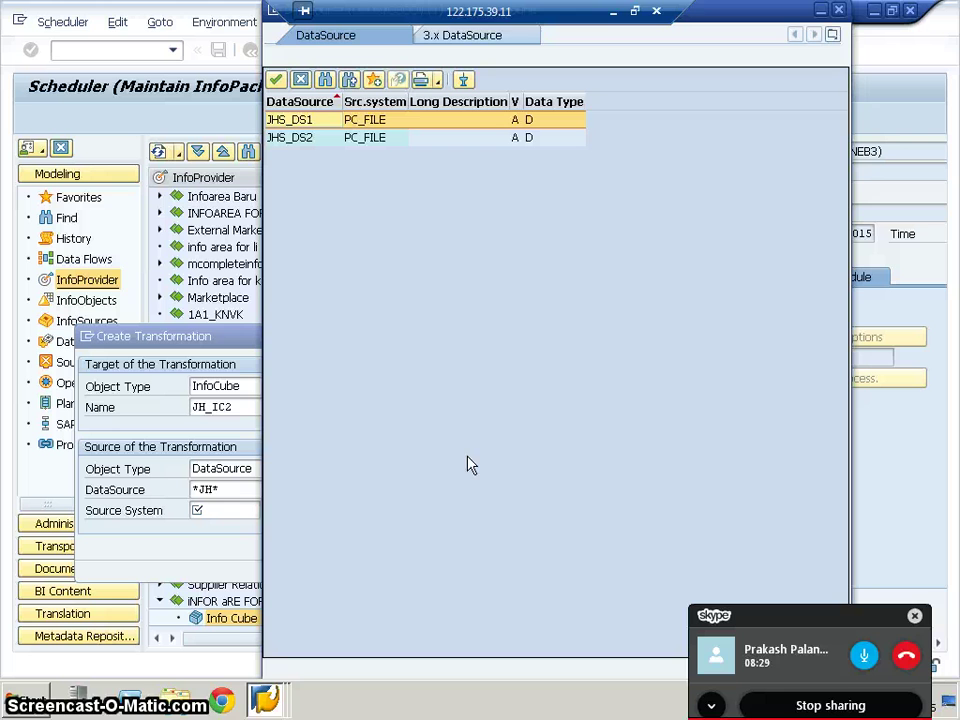
double_click(293, 138)
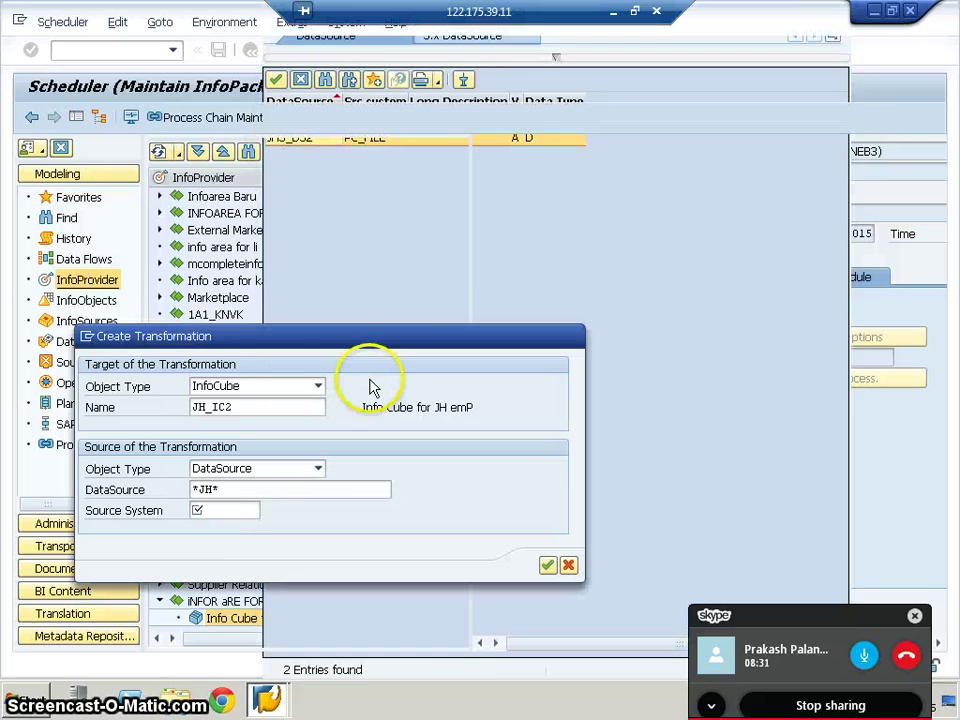
click(547, 567)
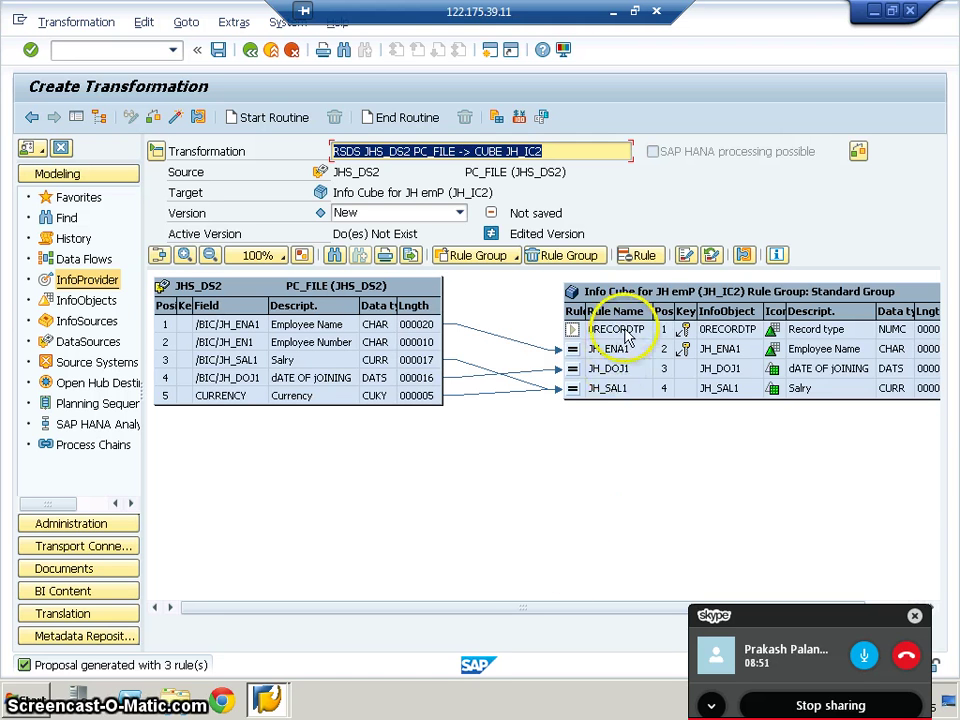
- Move and enlarge the InfoCube field table, shifting it right of the source fields
click(612, 291)
drag(530, 316, 535, 303)
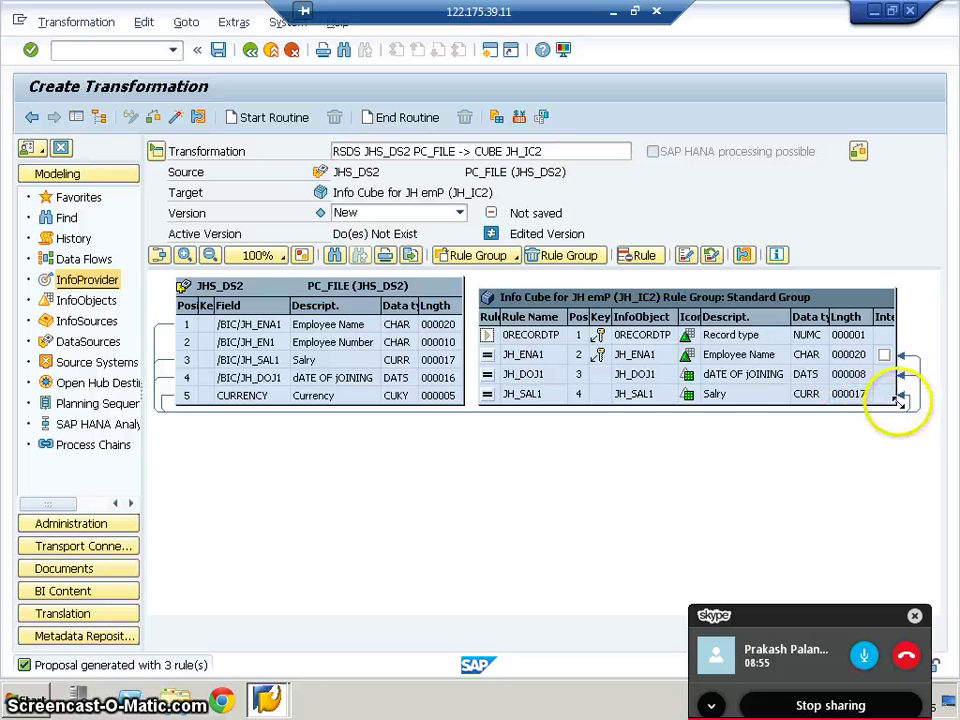
drag(900, 400, 900, 453)
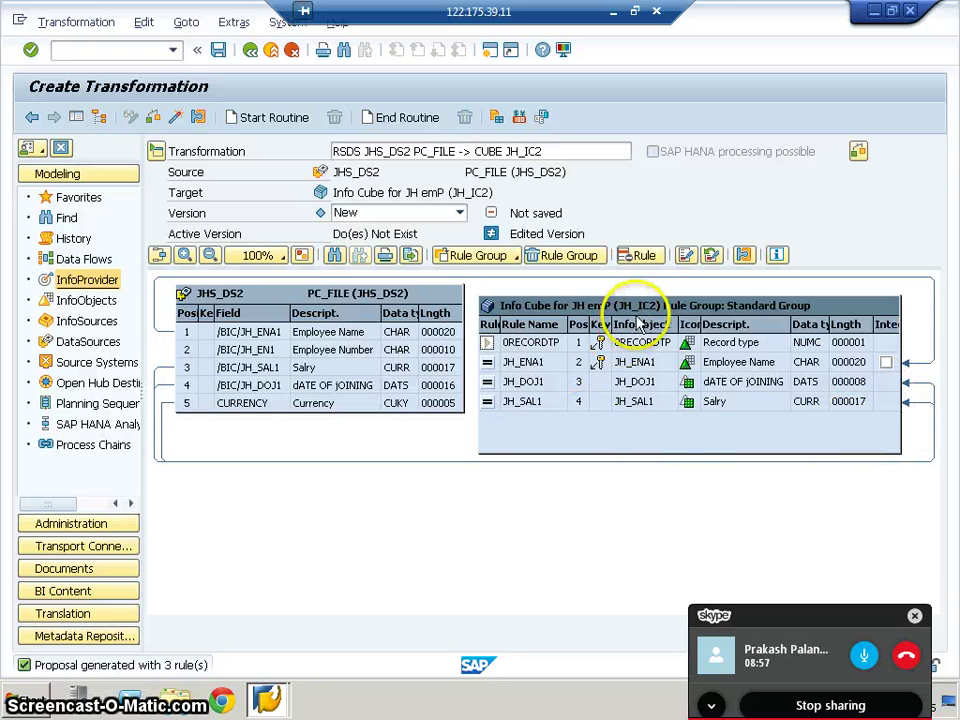
drag(739, 316, 790, 316)
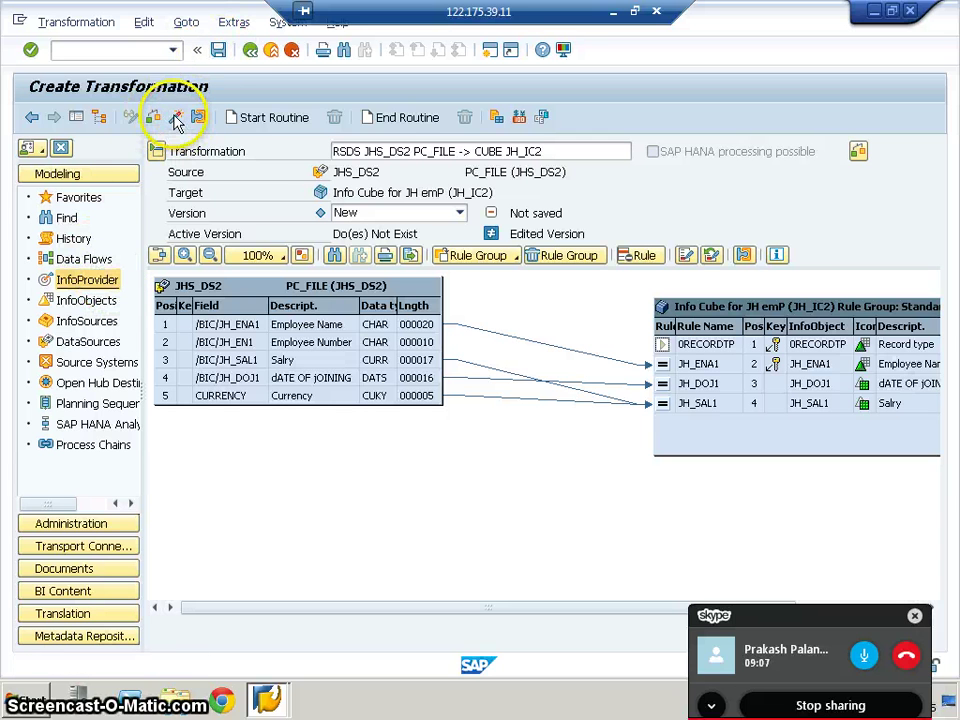
- Activate the JHS_DS2 to JH_IC2 transformation, accepting the key rule warning
click(175, 118)
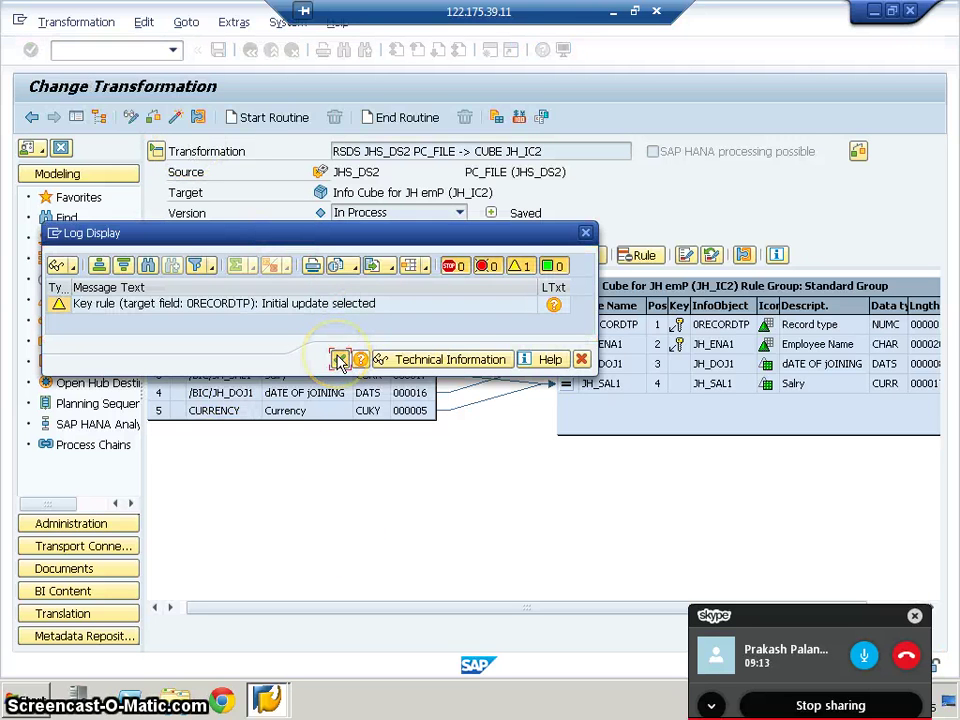
click(340, 360)
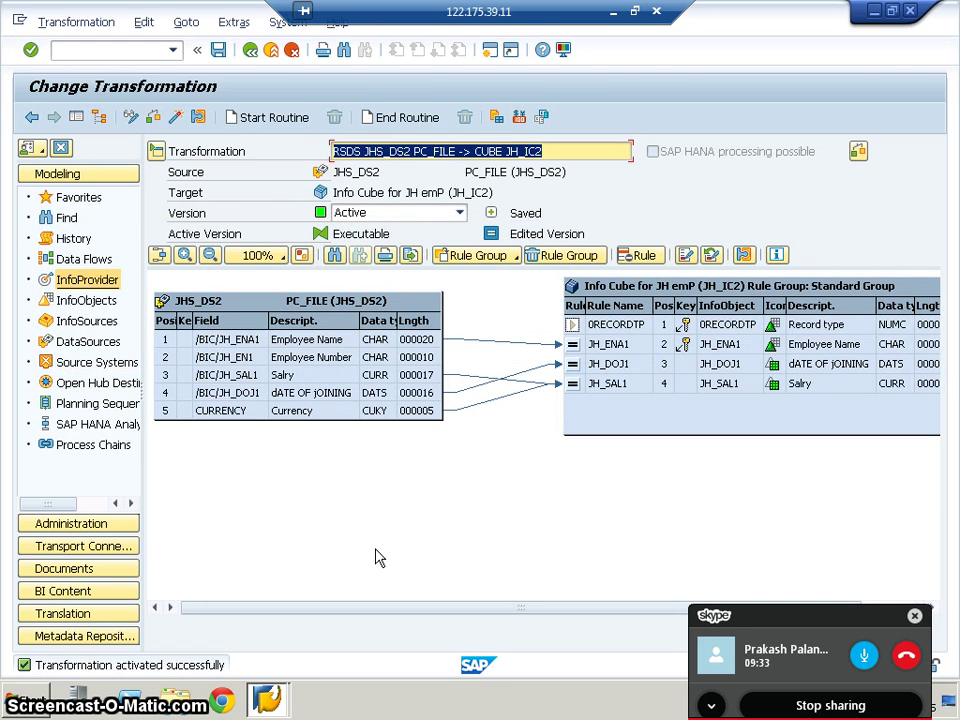
- Delete the JH_ENA1 rule connection and redraw it from source JH_ENA1 to target JH_ENA1
click(510, 345)
right_click(506, 351)
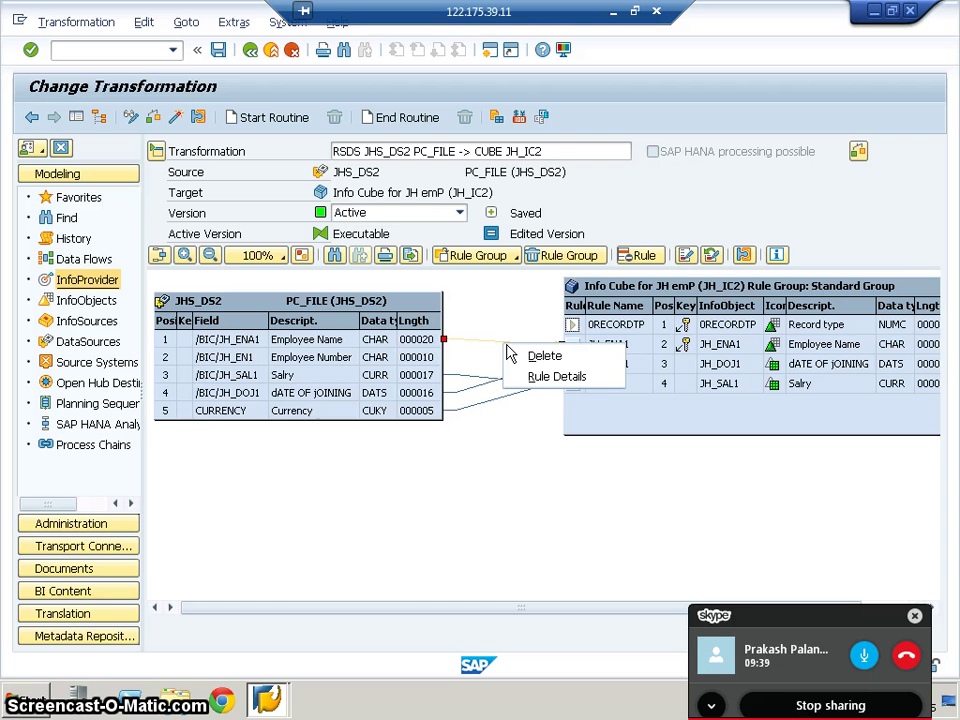
click(527, 360)
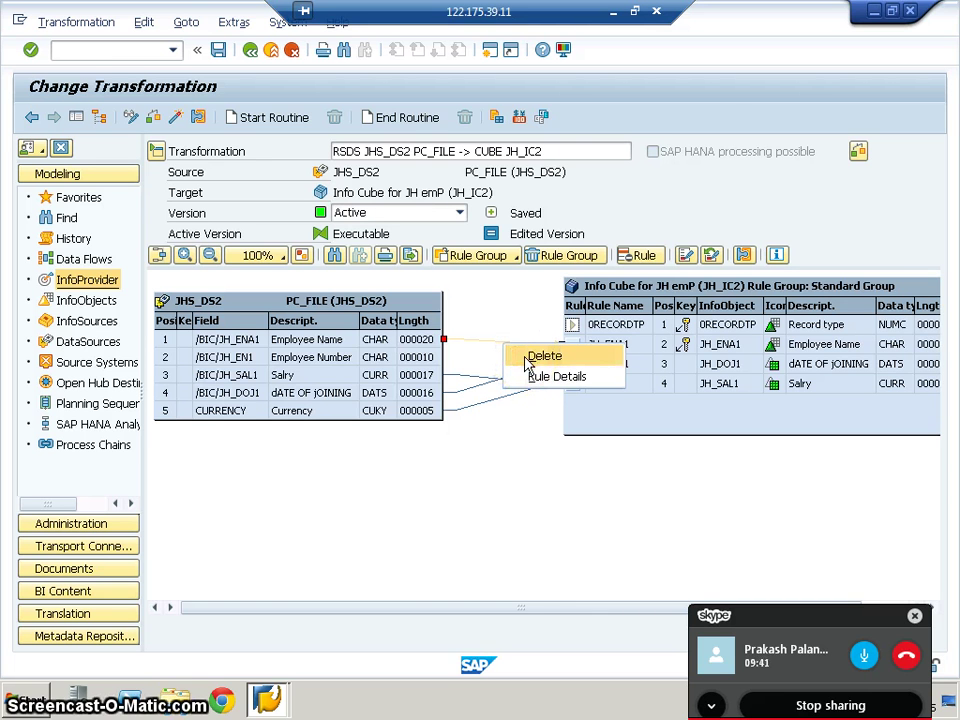
click(527, 360)
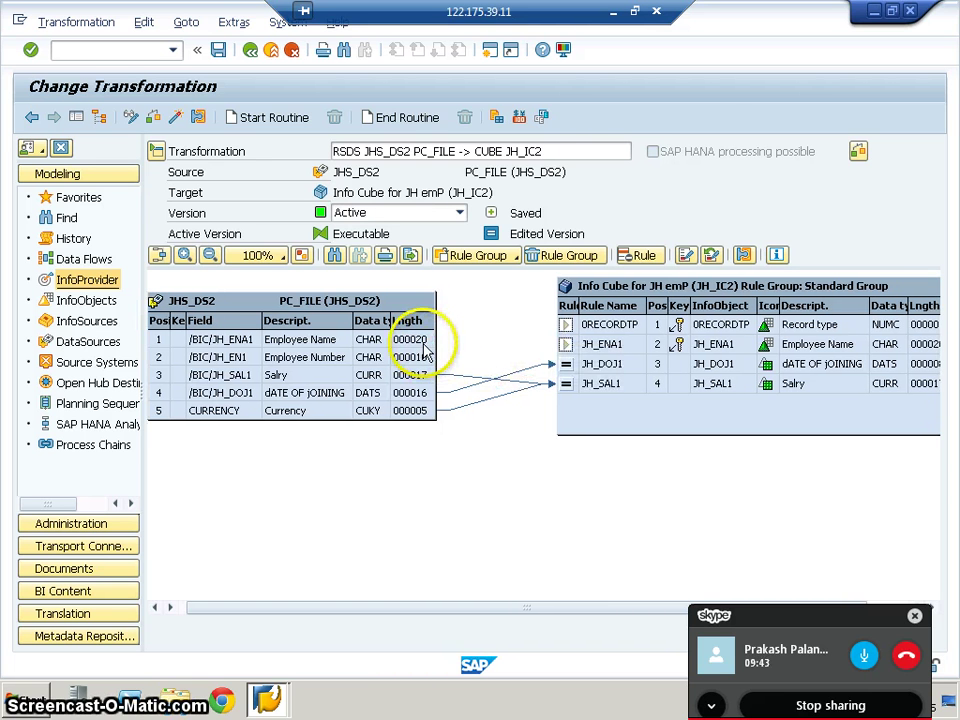
drag(425, 347, 566, 344)
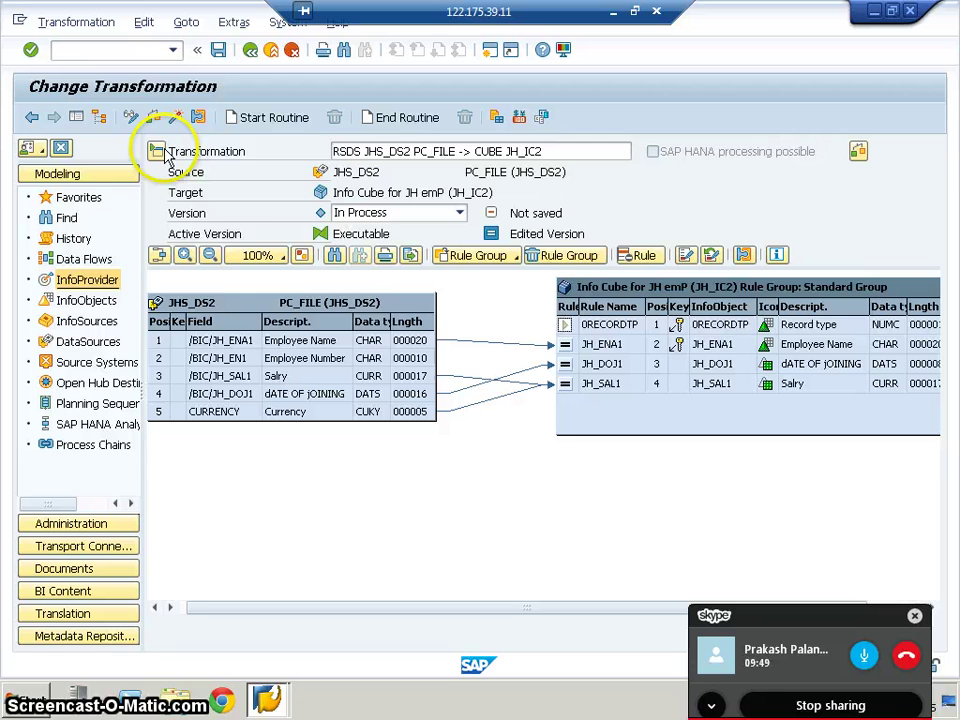
- Reactivate the transformation past the key rule warning and show the InfoObjects tree
click(154, 117)
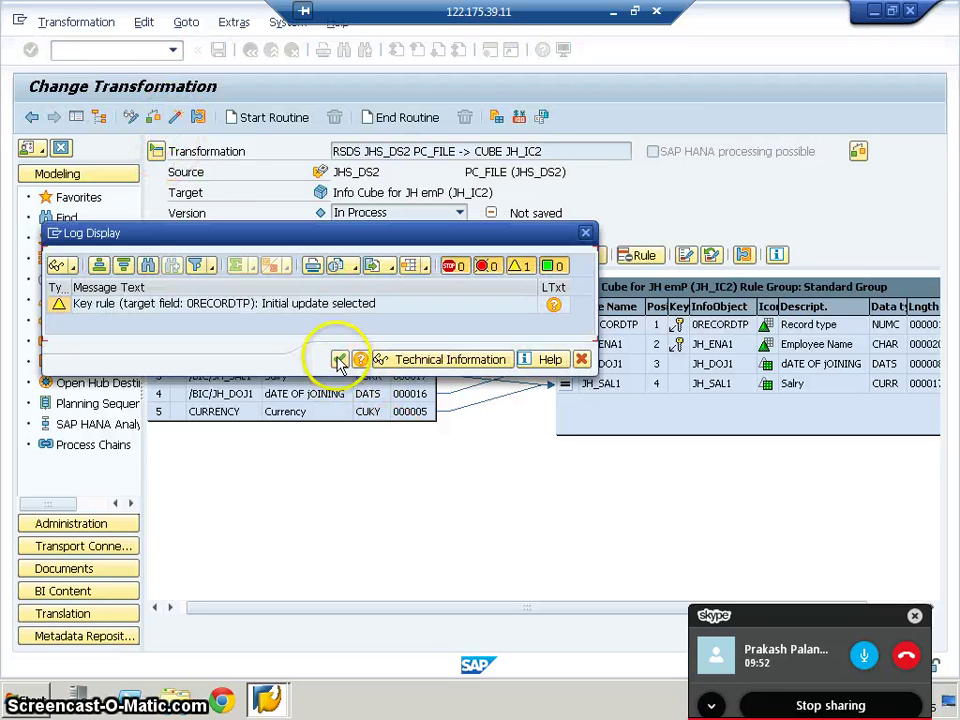
click(340, 362)
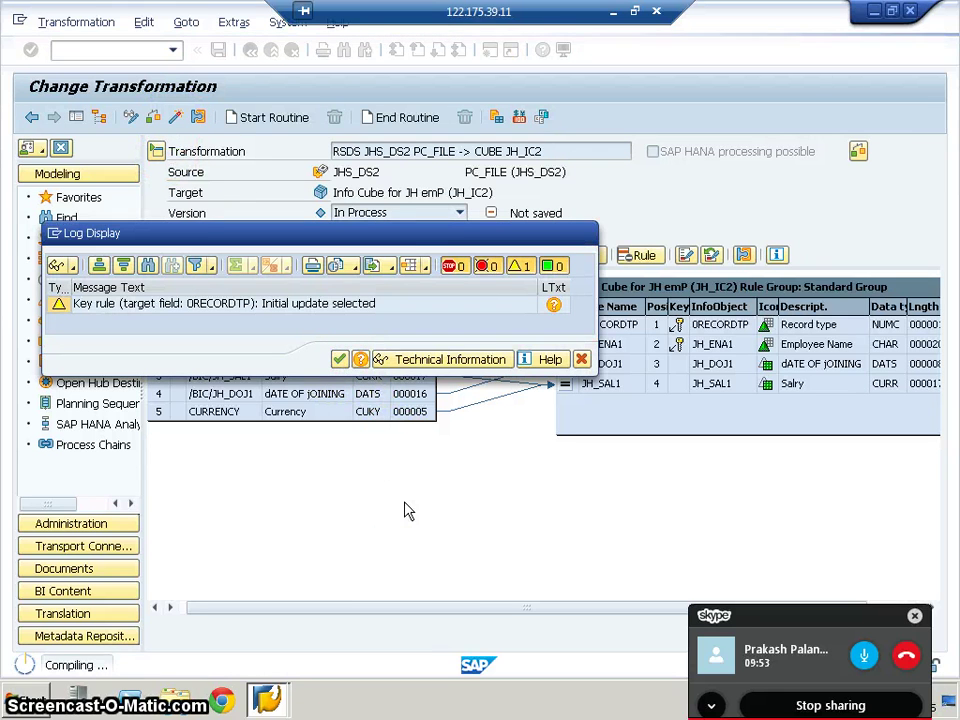
click(382, 497)
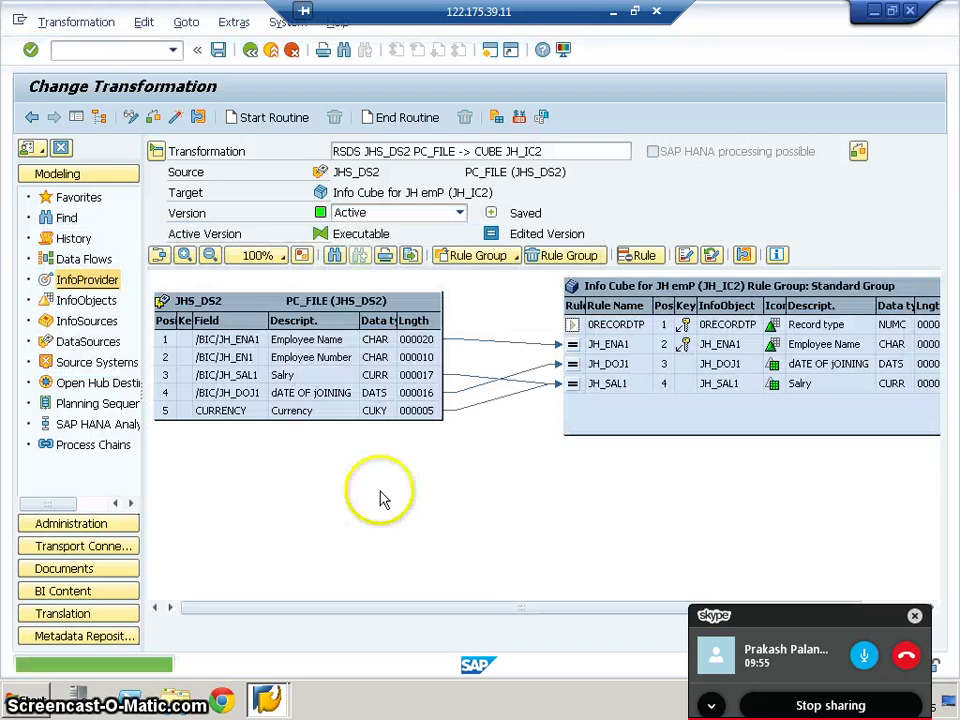
click(68, 300)
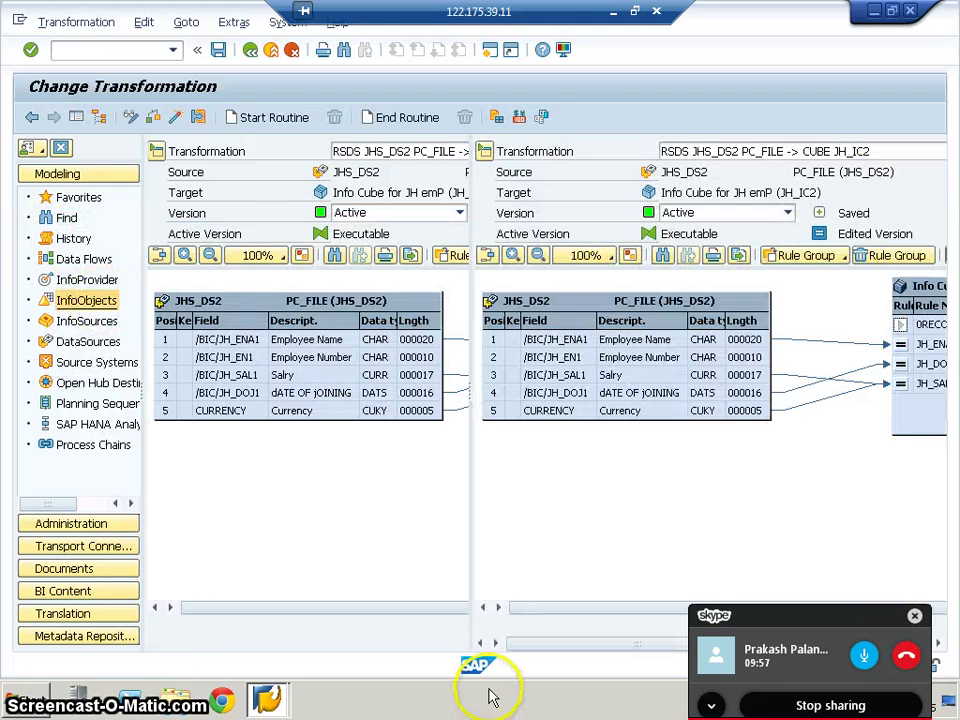
- Open the Info Cube for JH emP definition and expand Dimension 1
click(100, 281)
double_click(258, 583)
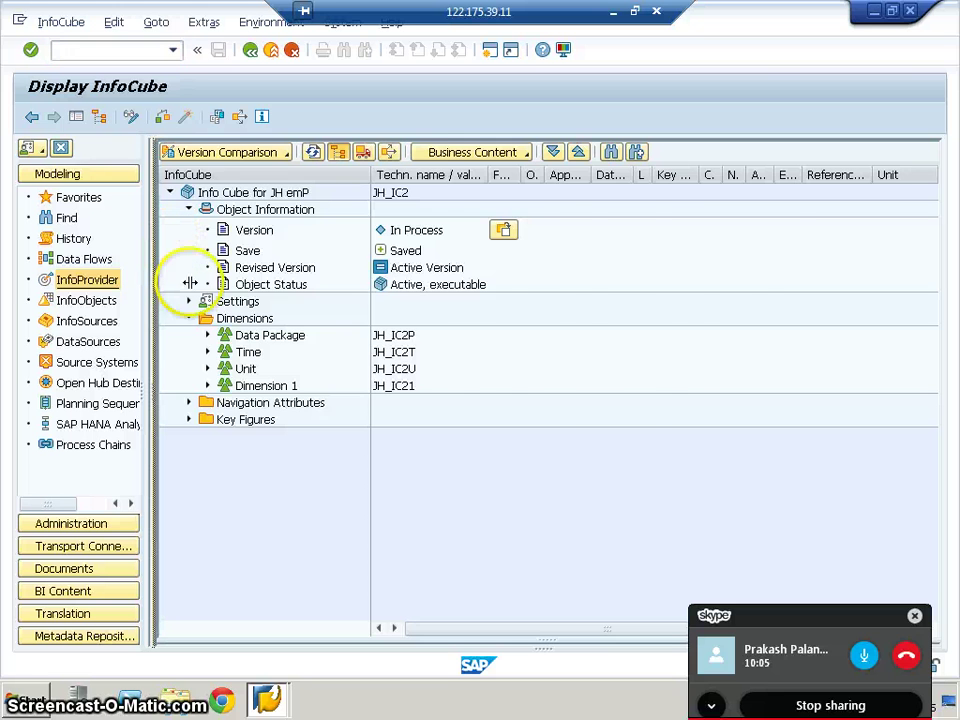
drag(190, 284, 504, 435)
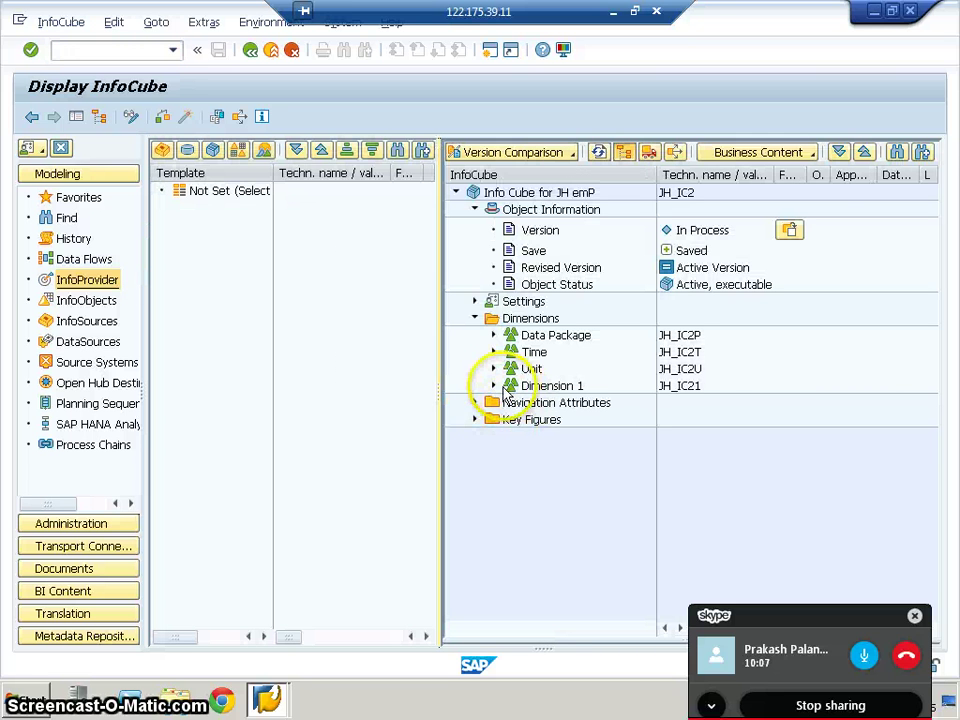
click(493, 385)
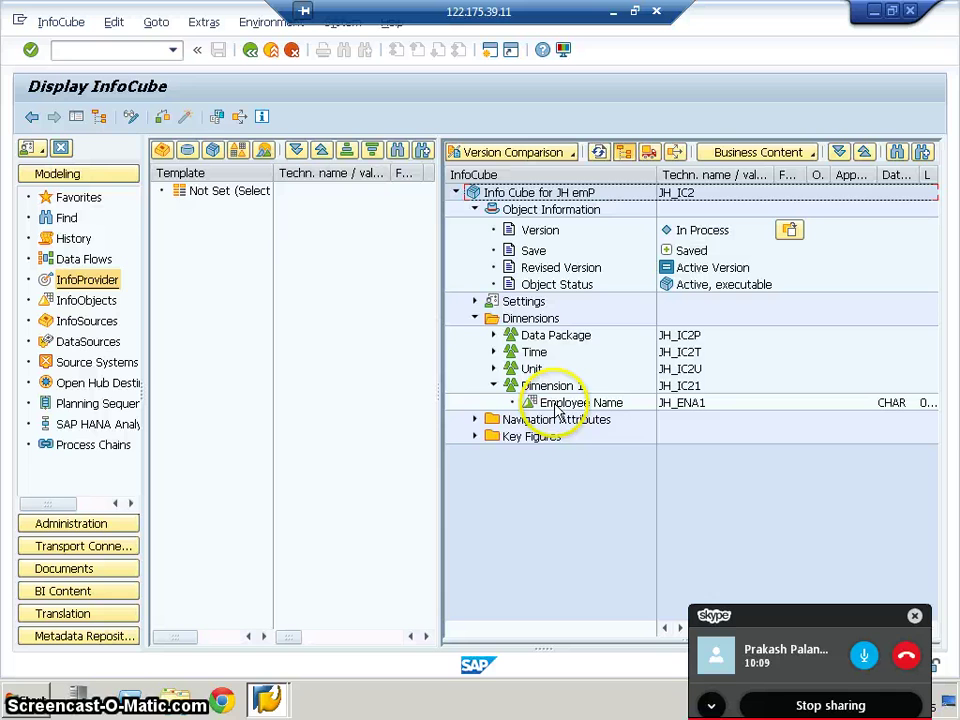
- Use InfoObject catalog JH_IOC2 as template and expand its Characteristics folder
click(237, 150)
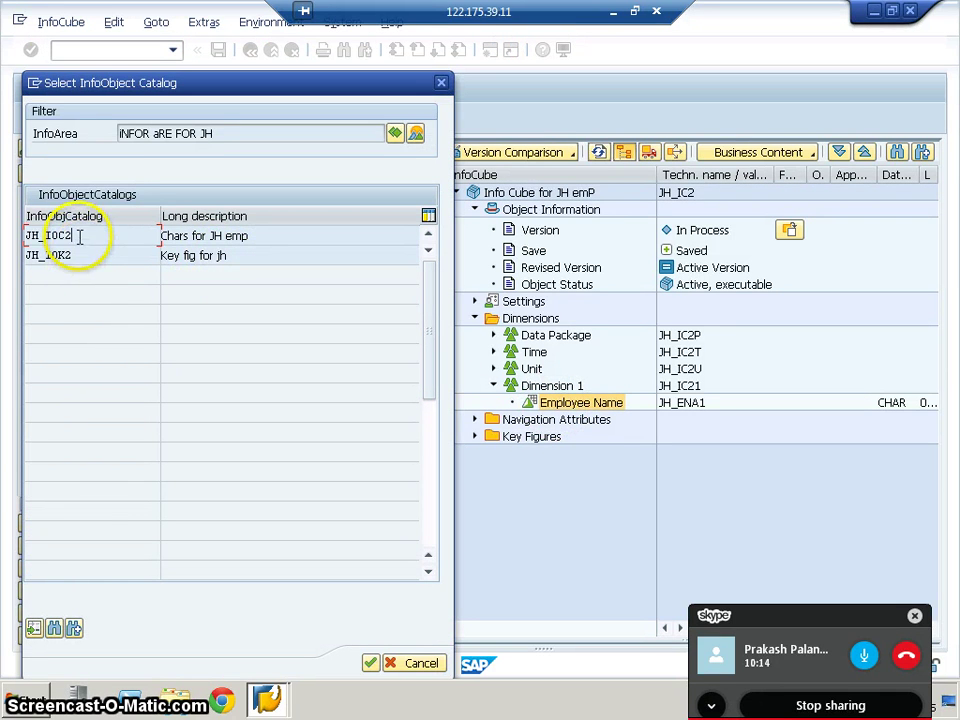
double_click(77, 235)
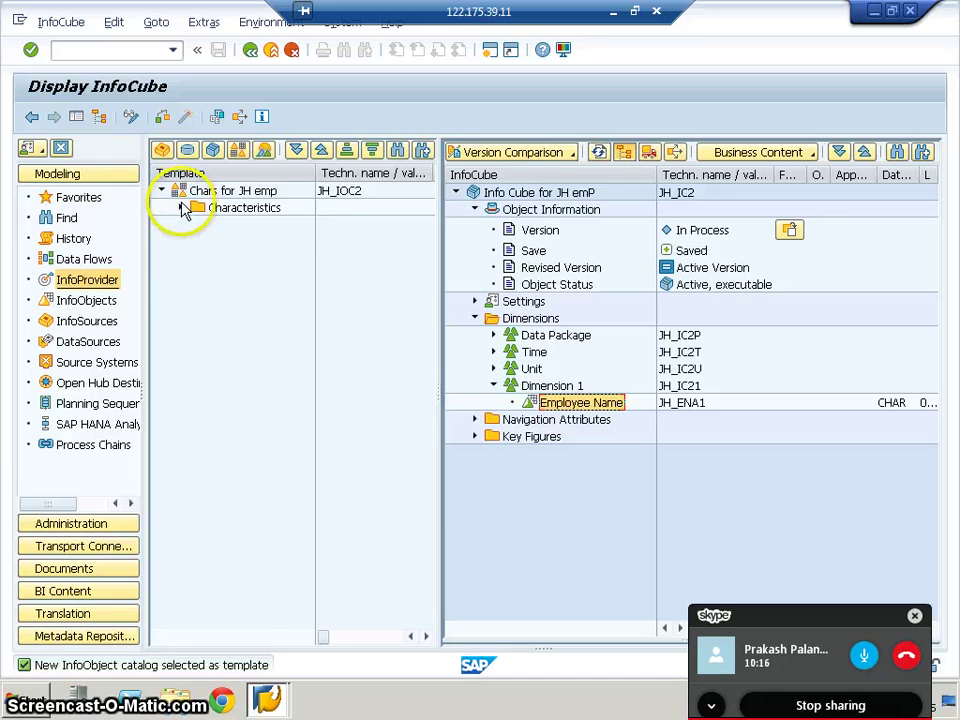
click(180, 207)
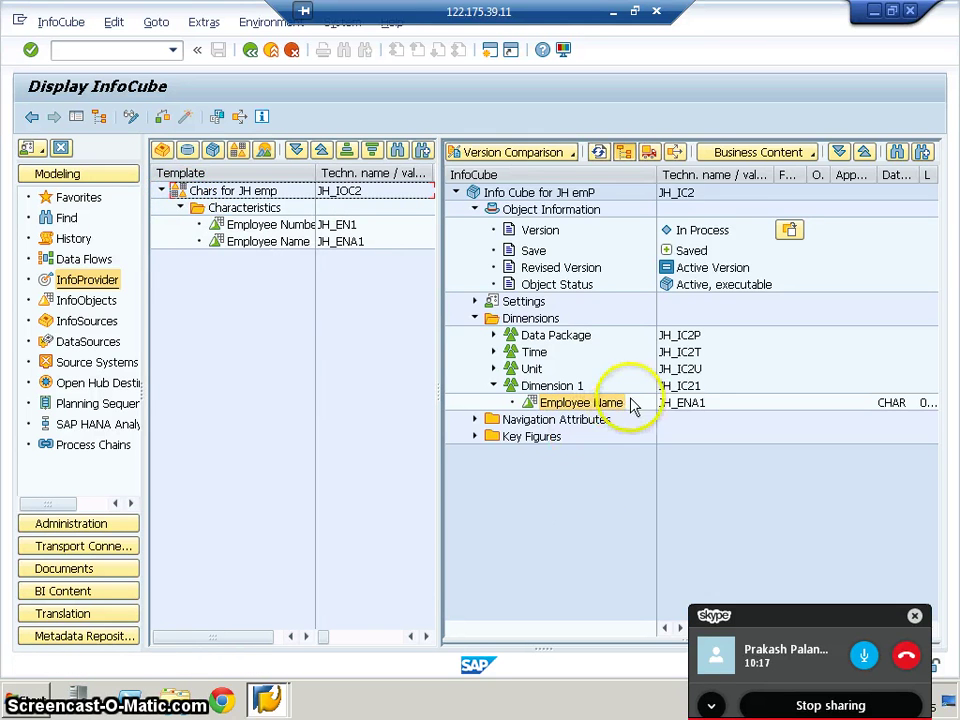
click(76, 117)
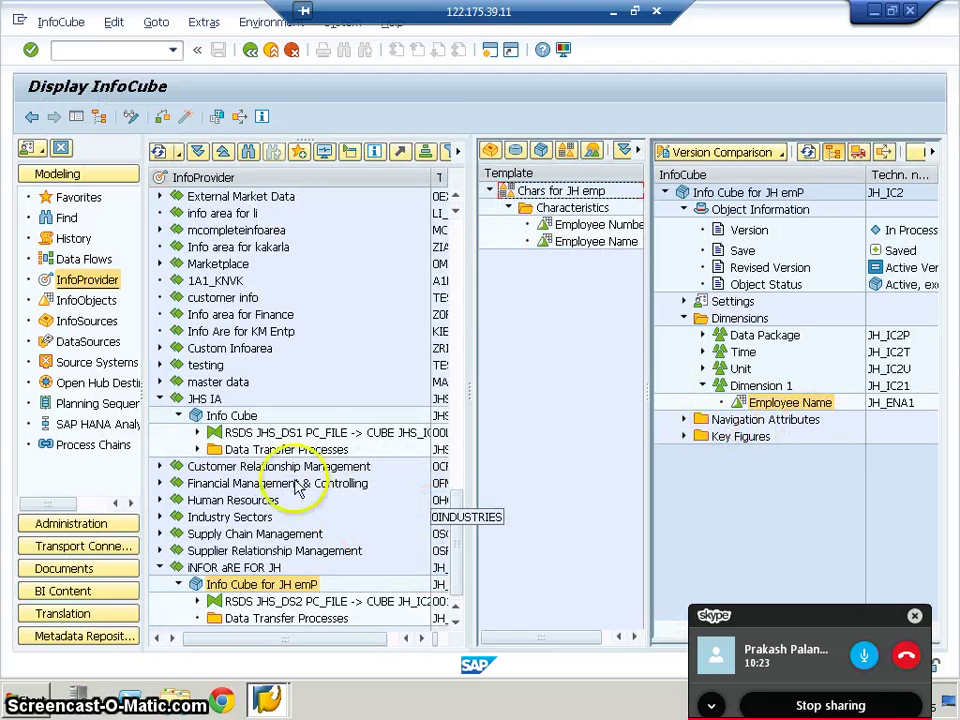
- Open the JHS_DS1 to JH_IC1 transformation and abandon a first DTP creation attempt
double_click(309, 433)
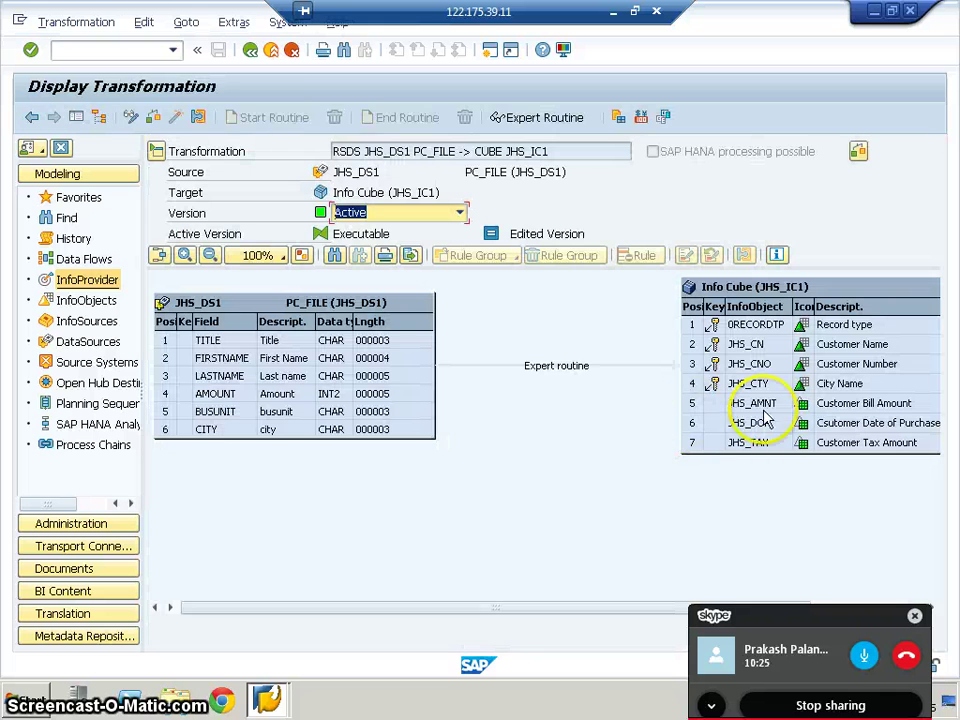
click(76, 118)
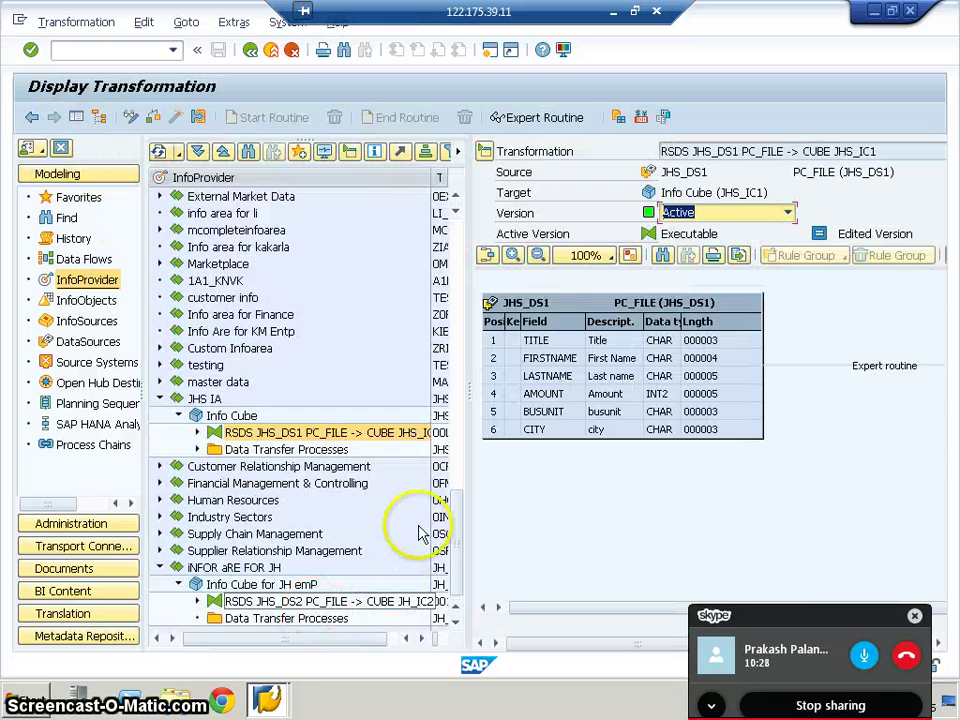
click(316, 620)
double_click(316, 620)
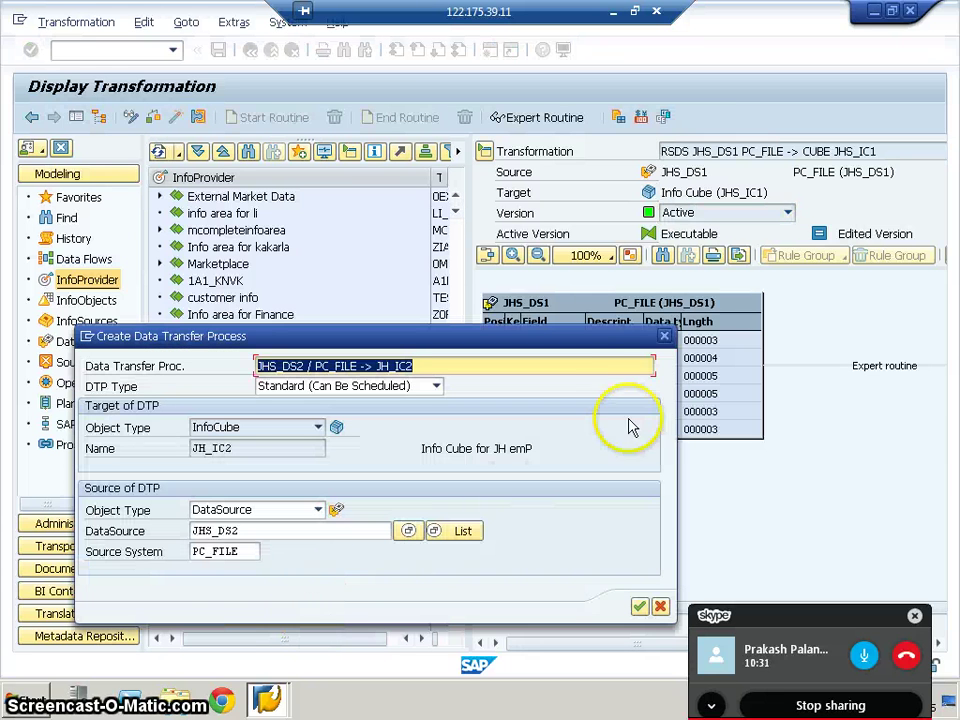
click(664, 336)
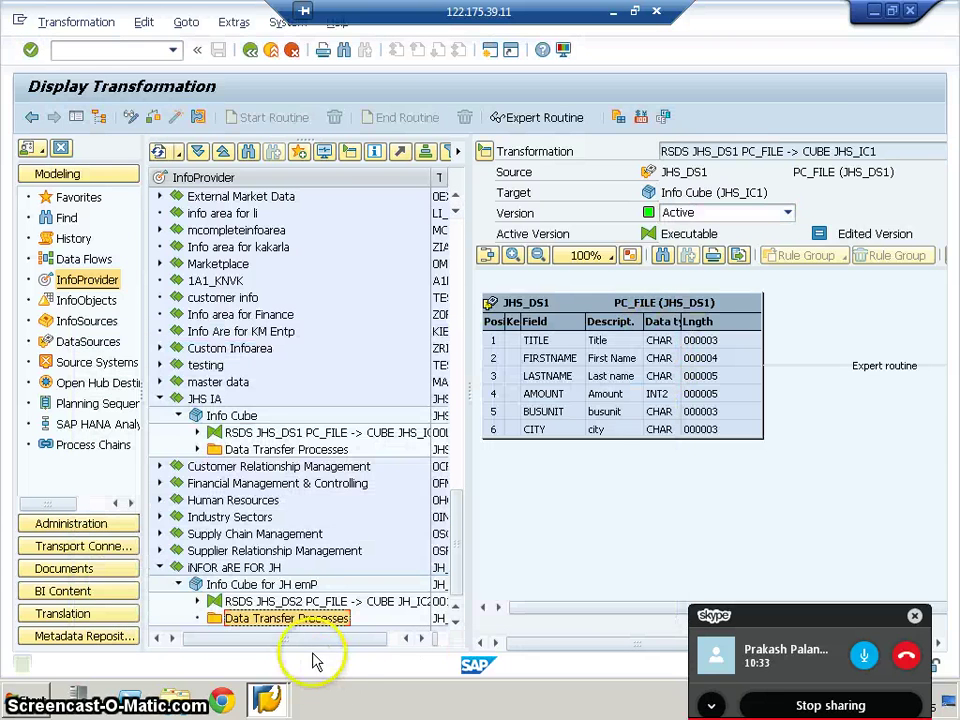
- From the JHS_DS2 to JH_IC2 transformation, create a DTP under the cube's Data Transfer Processes folder
click(365, 601)
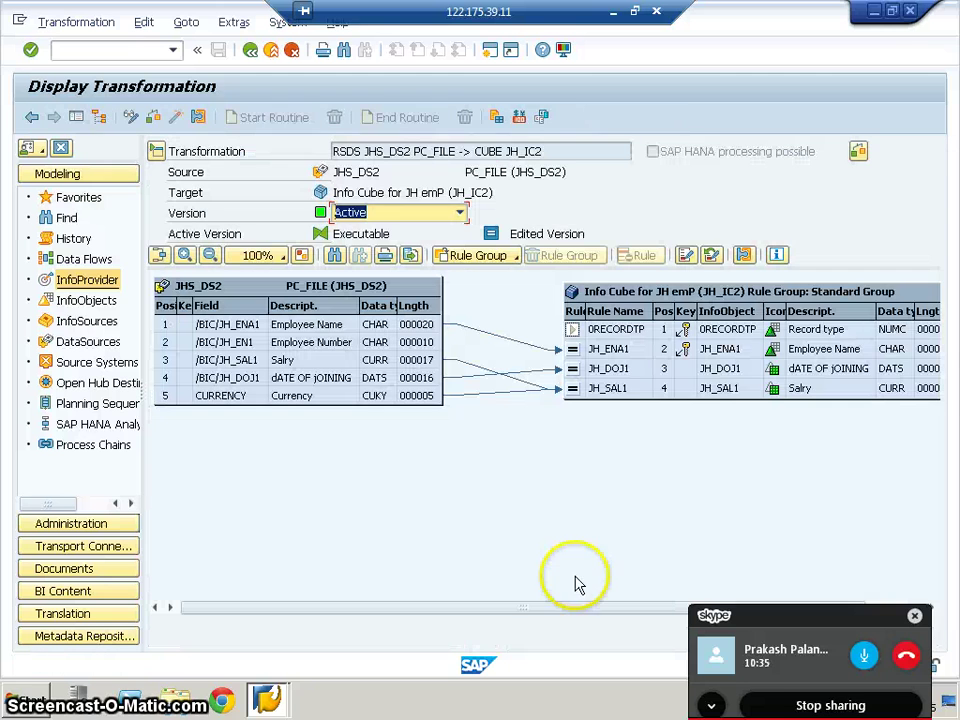
click(77, 119)
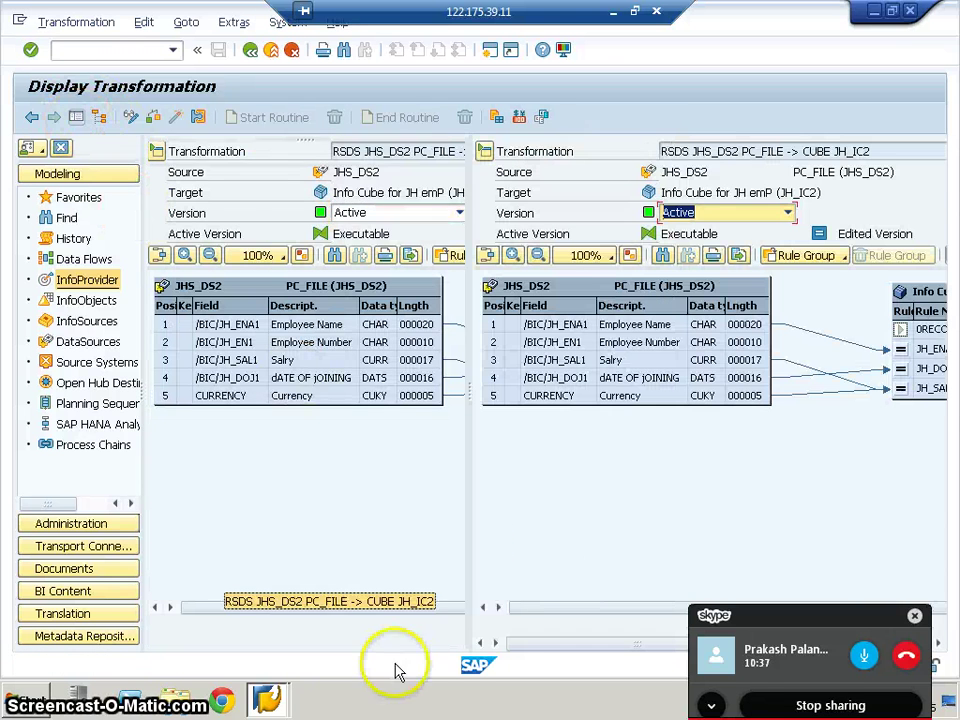
click(318, 619)
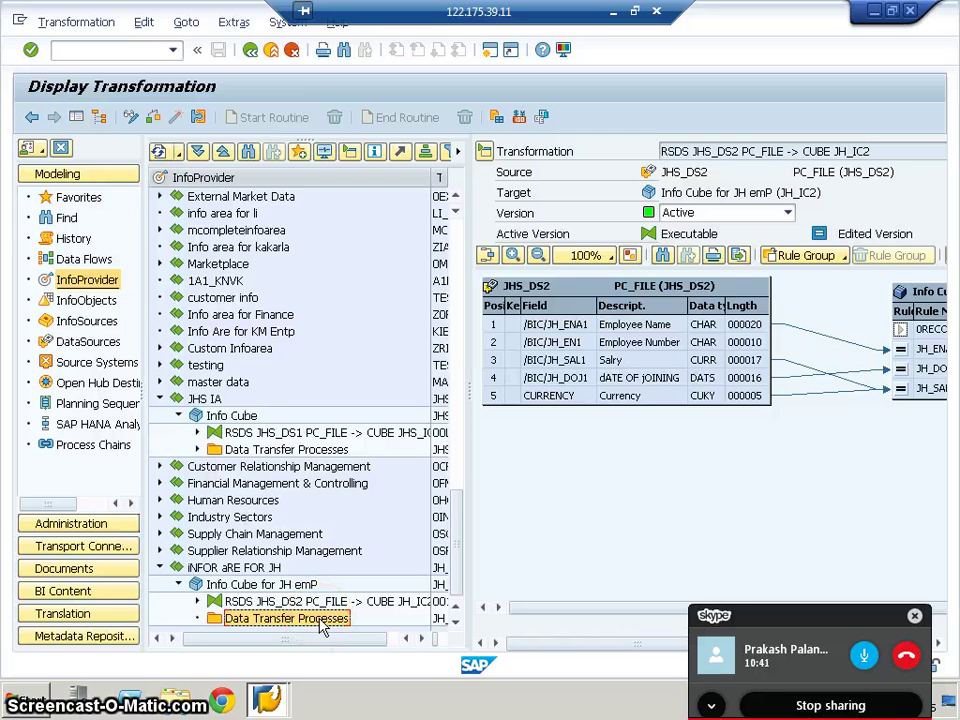
right_click(322, 622)
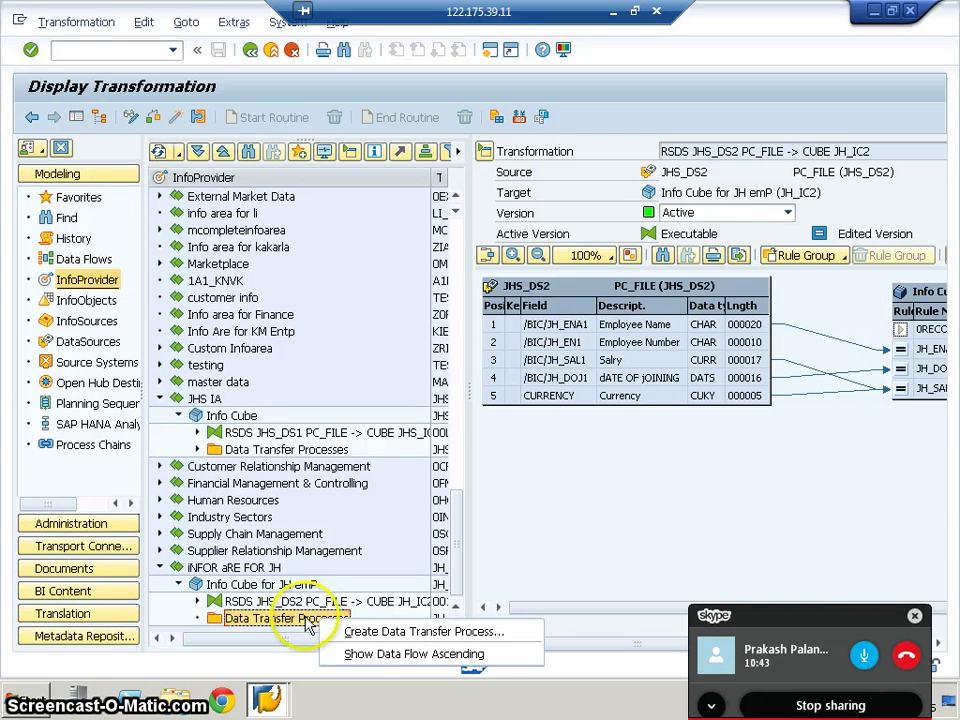
click(356, 631)
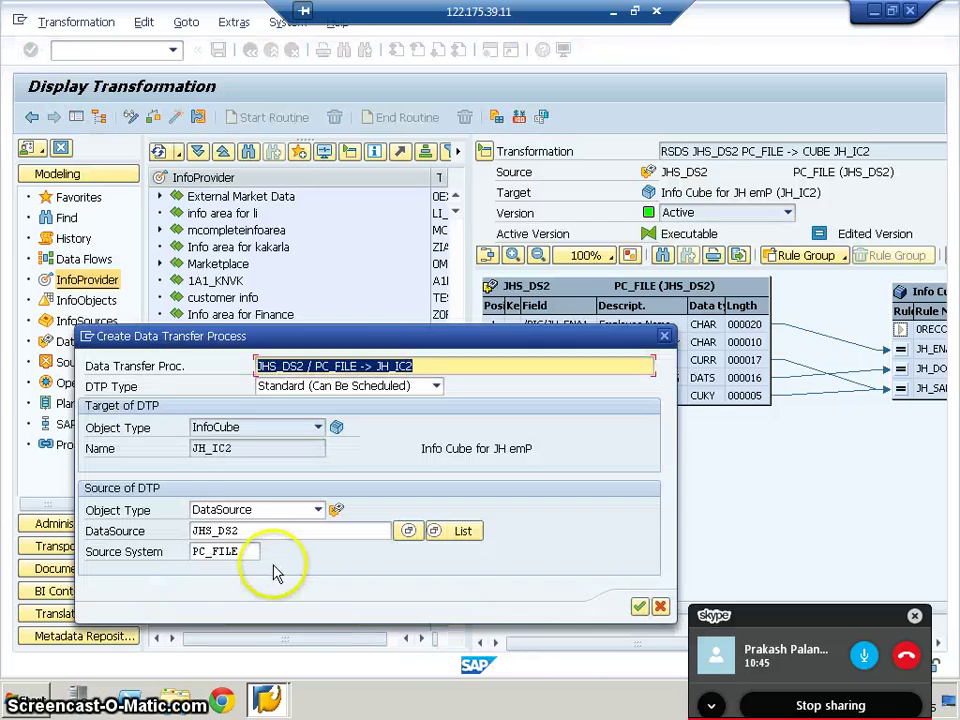
- Create the JHS_DS2 / PC_FILE -> JH_IC2 DTP and set its extraction mode to Full
click(639, 607)
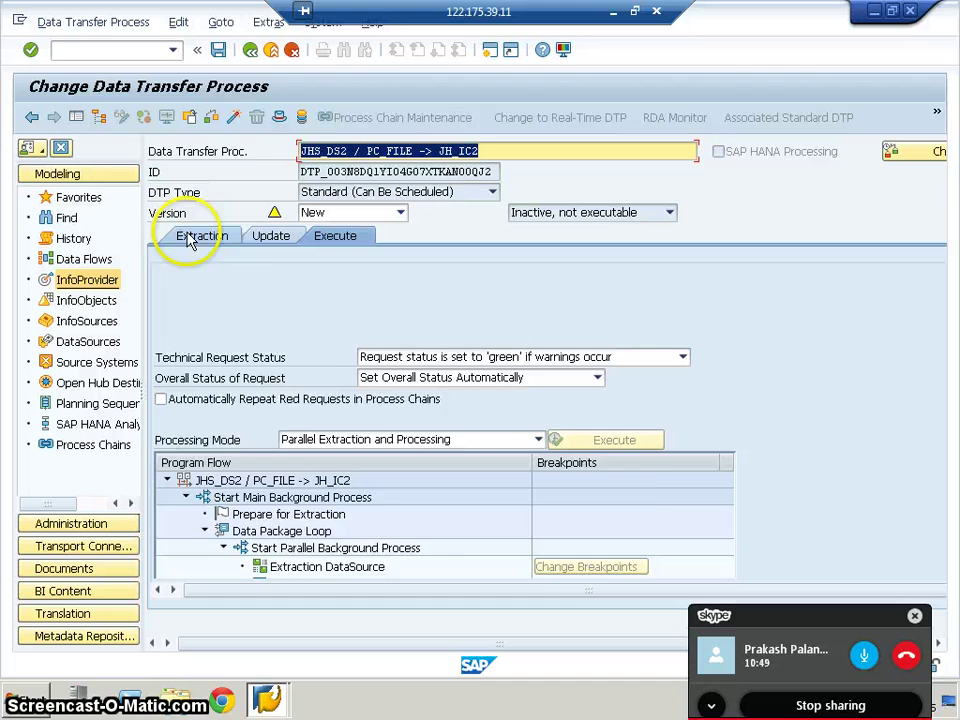
click(190, 238)
click(407, 338)
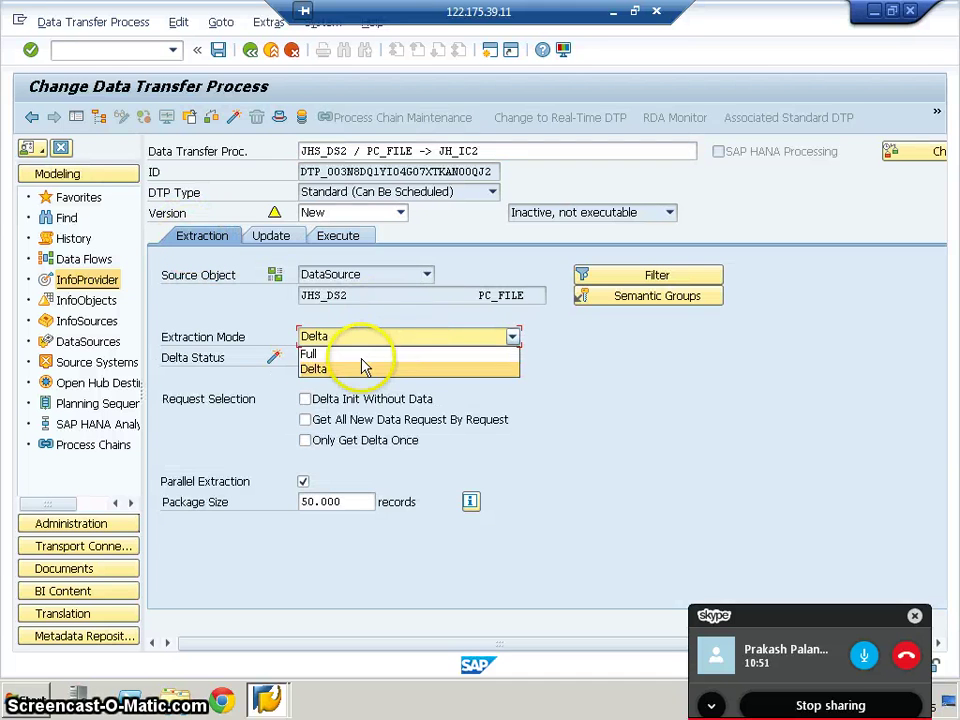
click(364, 353)
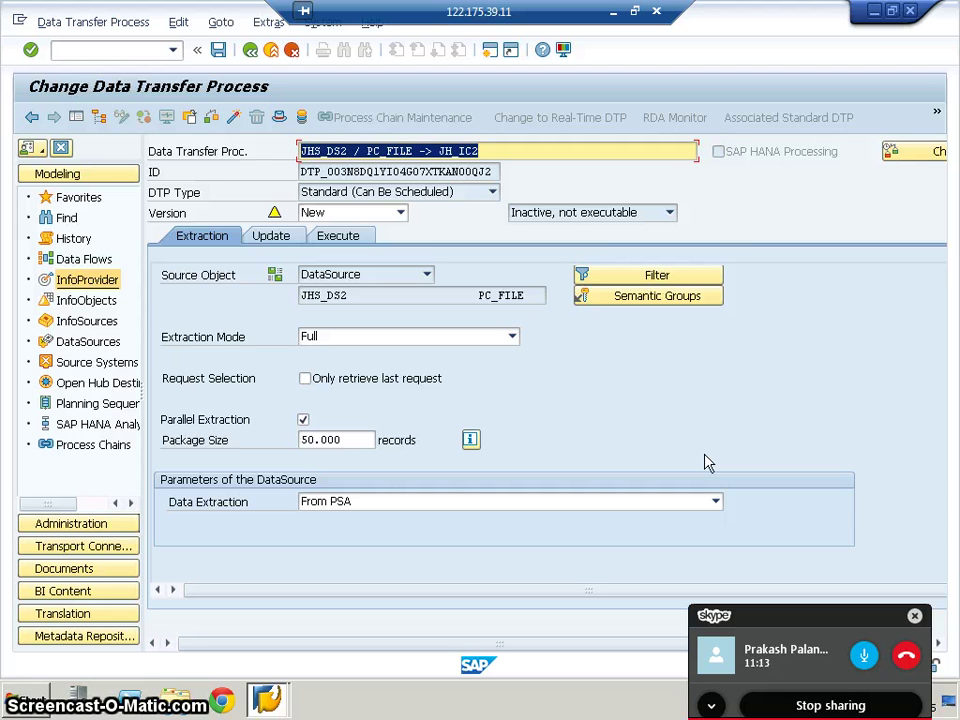
- Confirm the extraction mode stays Full and view the DTP's execution settings
click(737, 704)
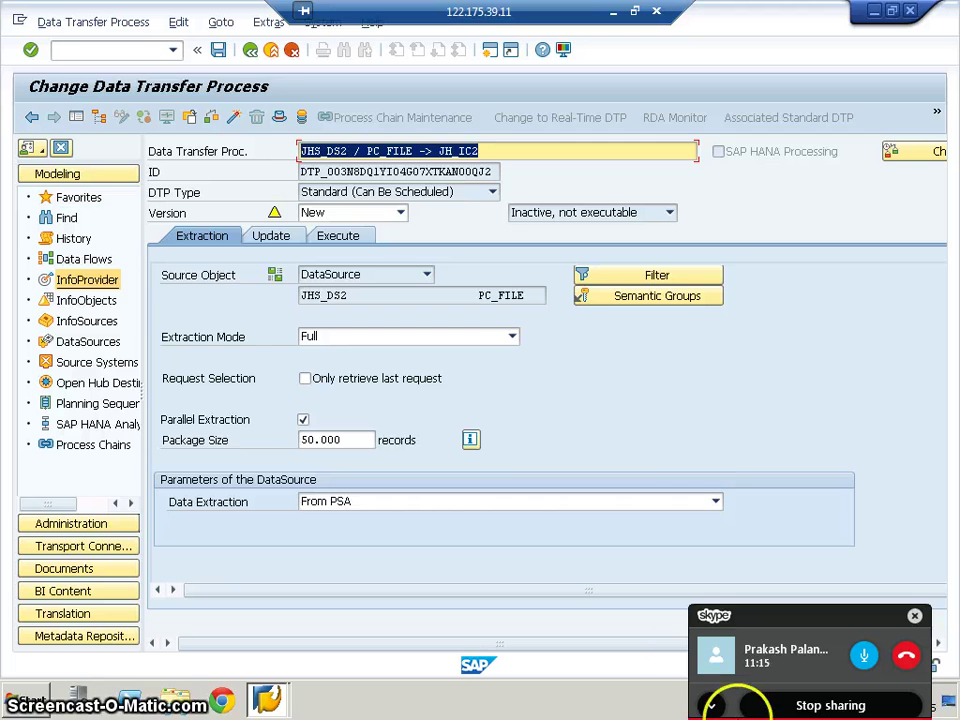
click(516, 340)
click(414, 392)
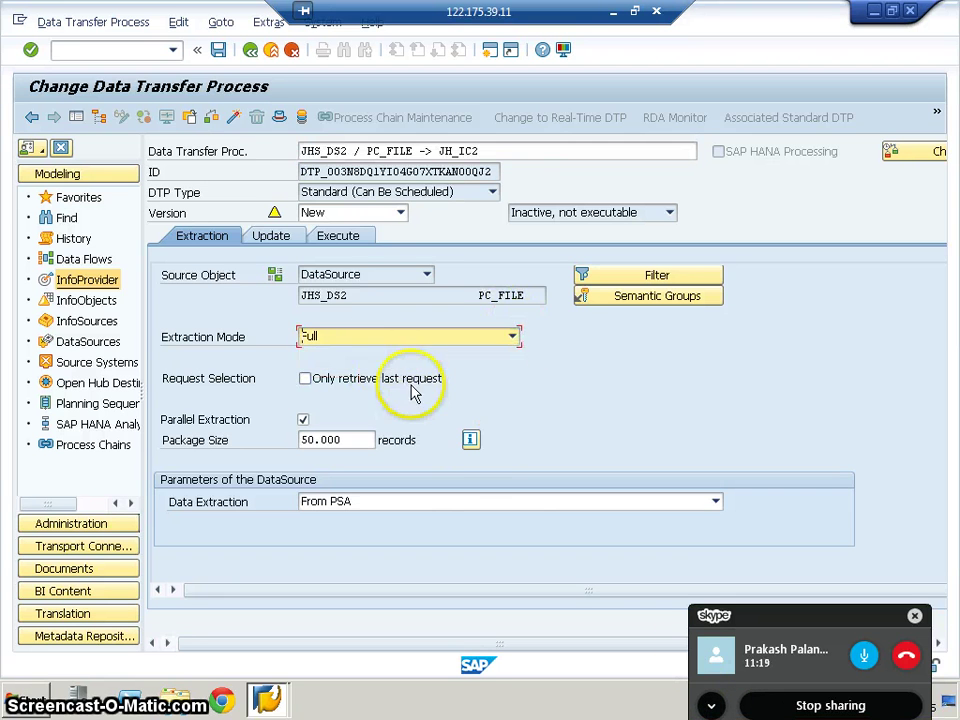
click(337, 240)
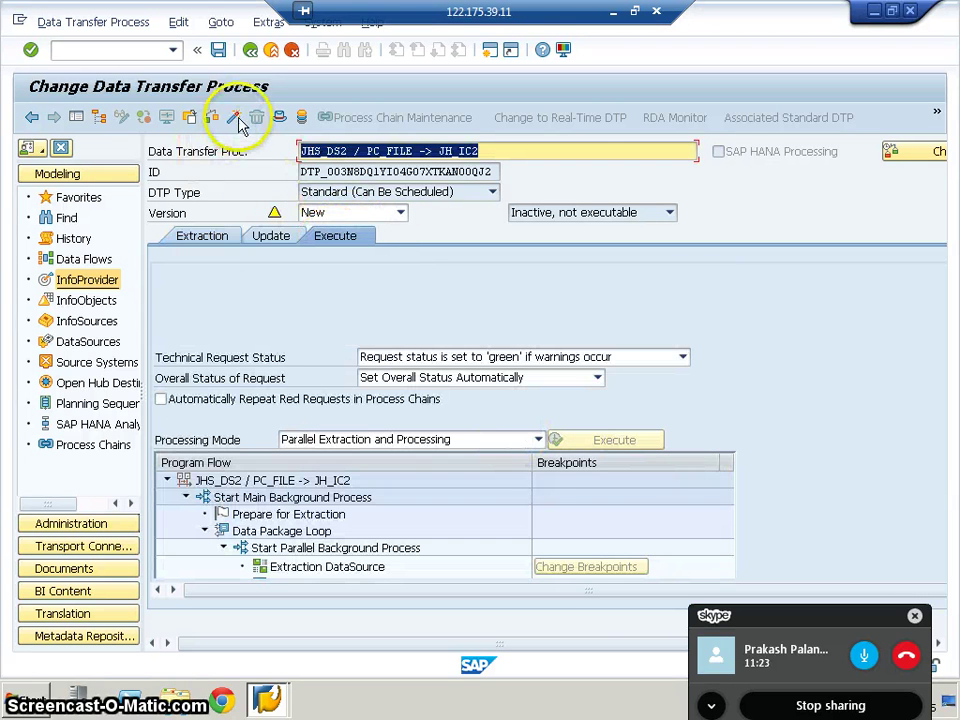
- Activate and execute the DTP, then open the monitor for request 658 with 11 records
click(236, 119)
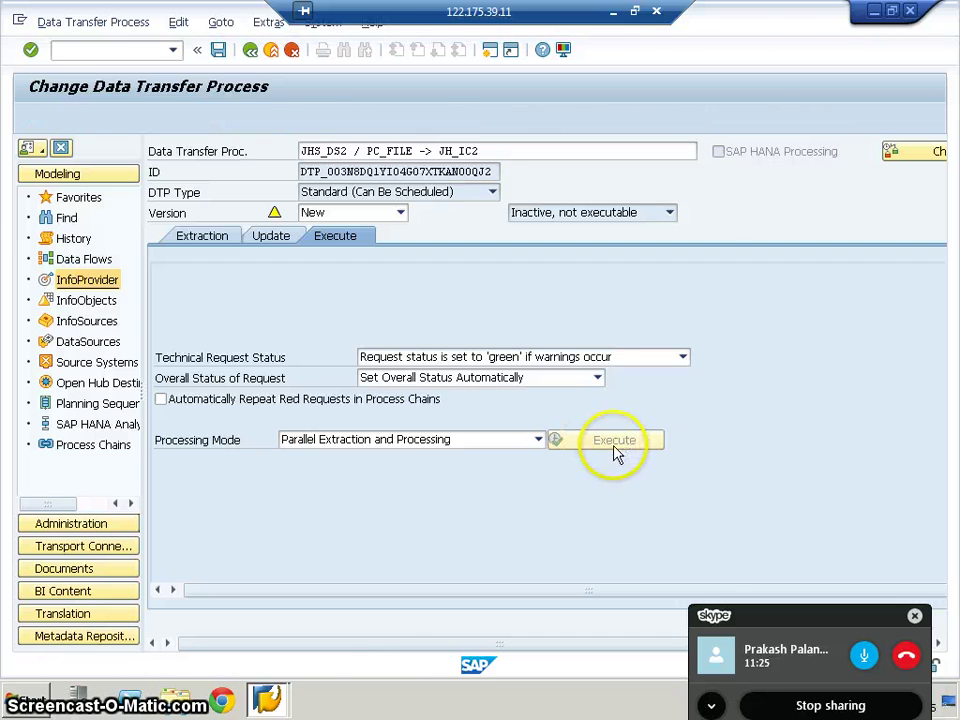
click(614, 441)
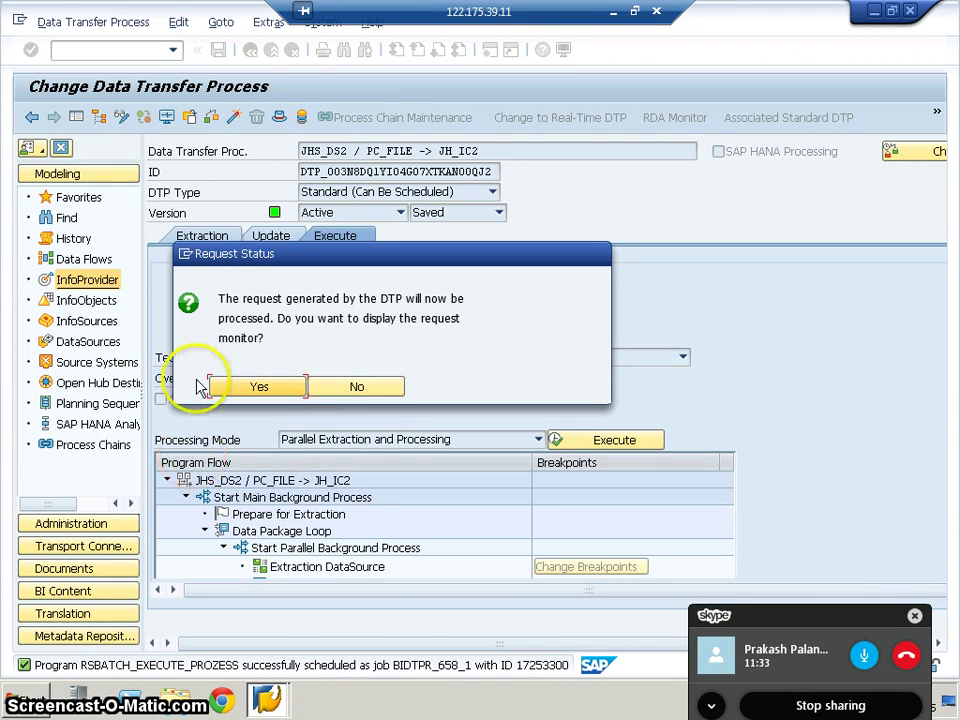
click(266, 388)
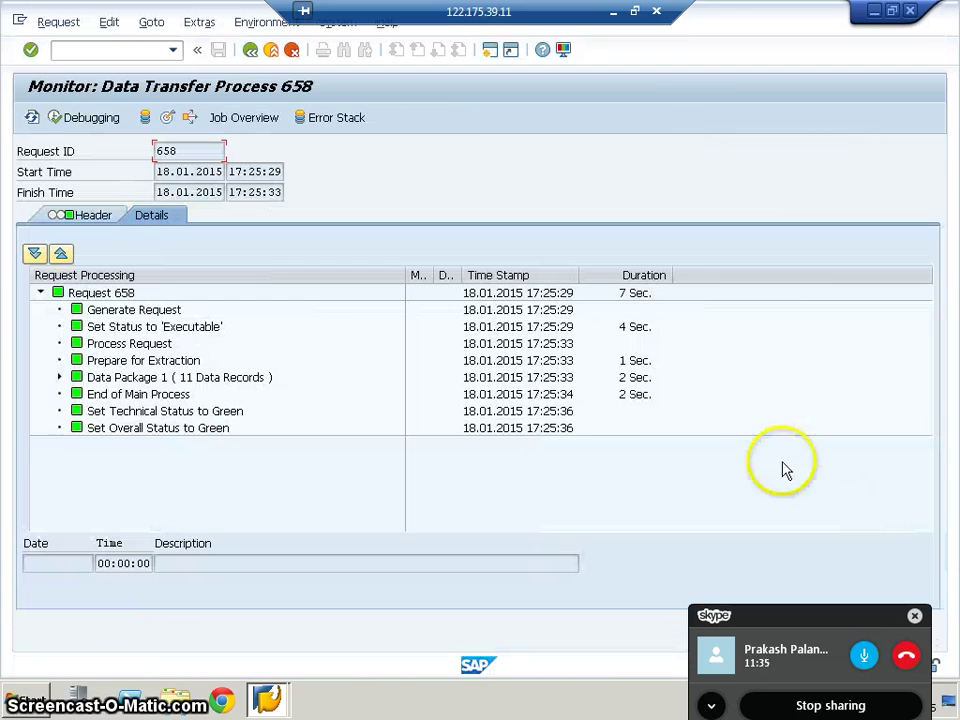
- From Manage InfoProvider, list the Info Cube for JH emP contents with all fields selected, showing 11 records
click(170, 118)
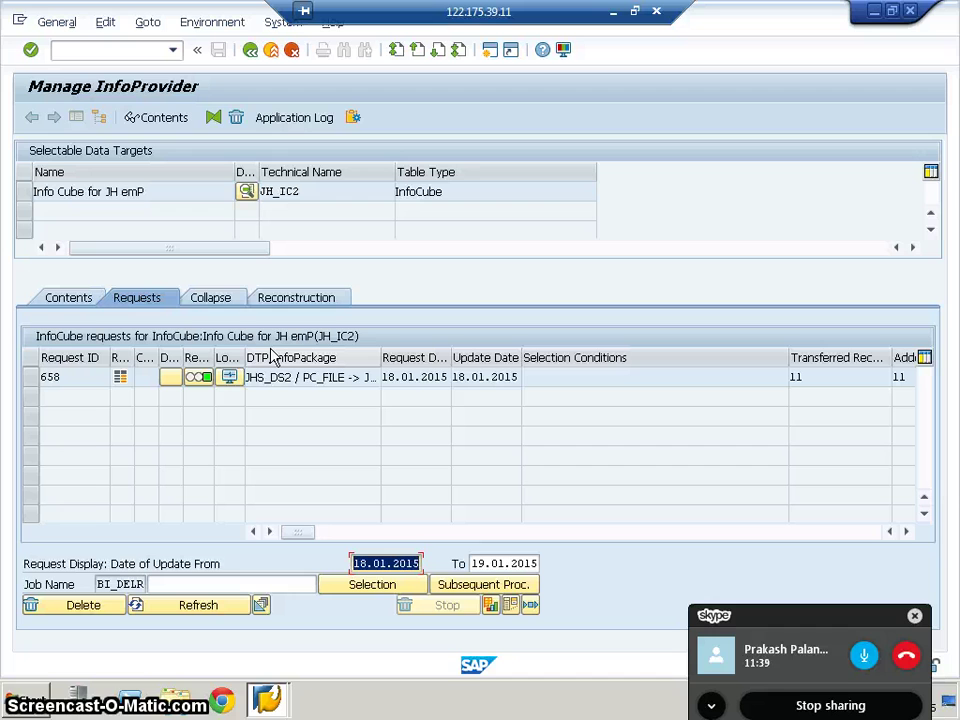
click(25, 199)
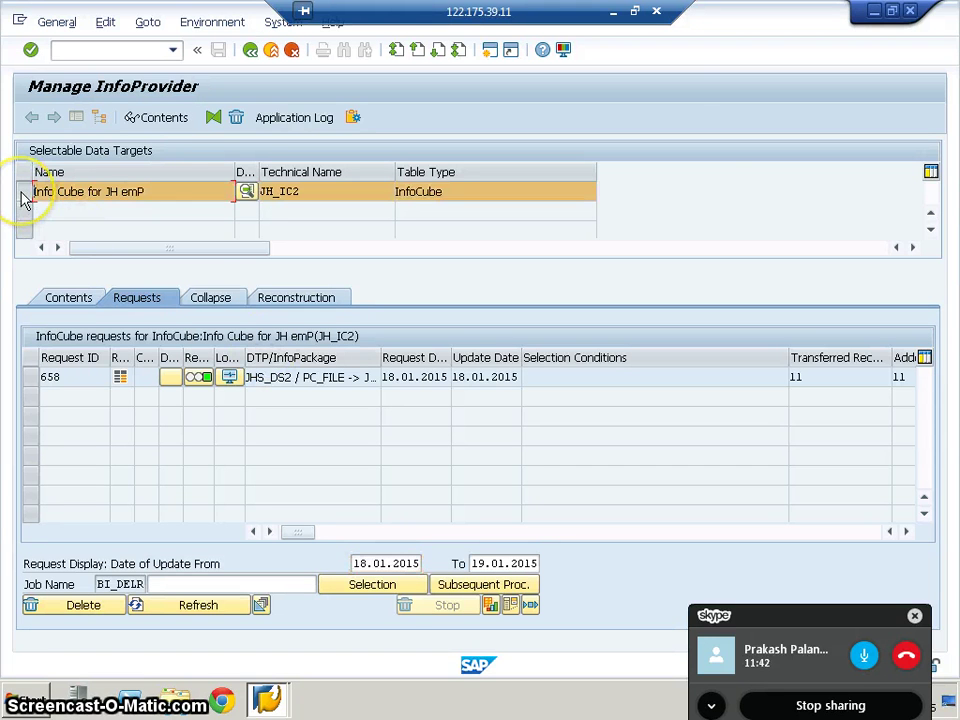
click(168, 118)
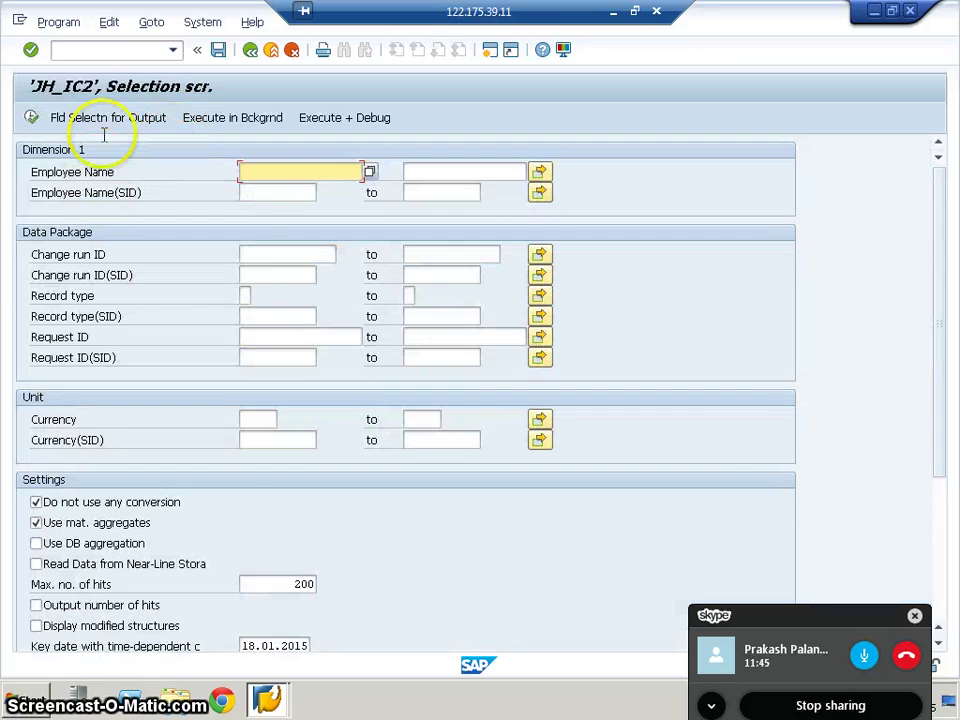
click(108, 128)
click(45, 120)
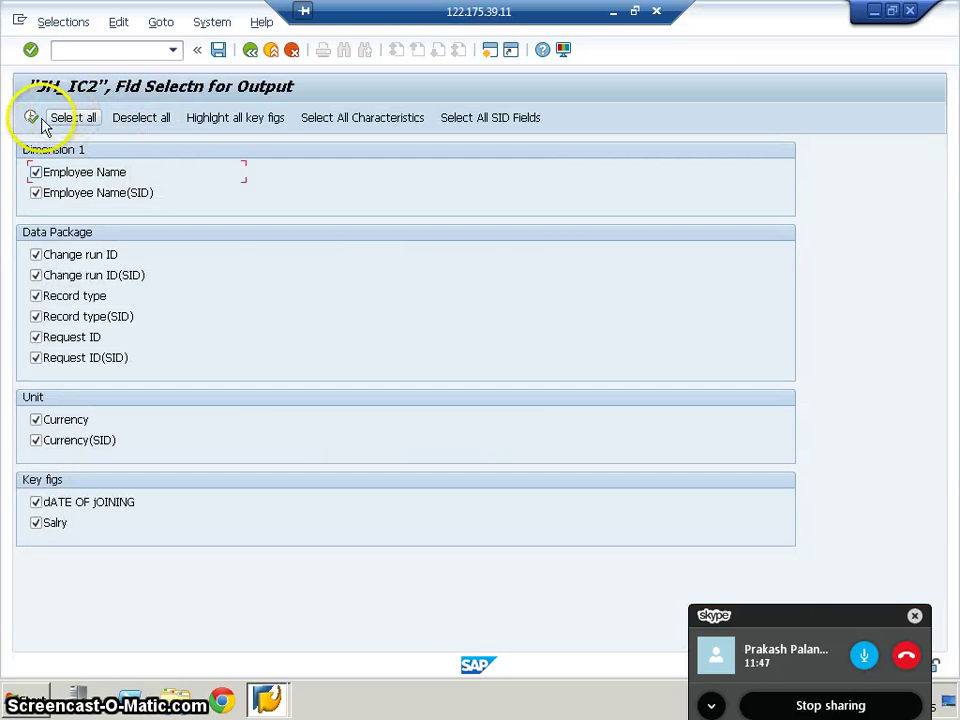
click(31, 118)
click(31, 118)
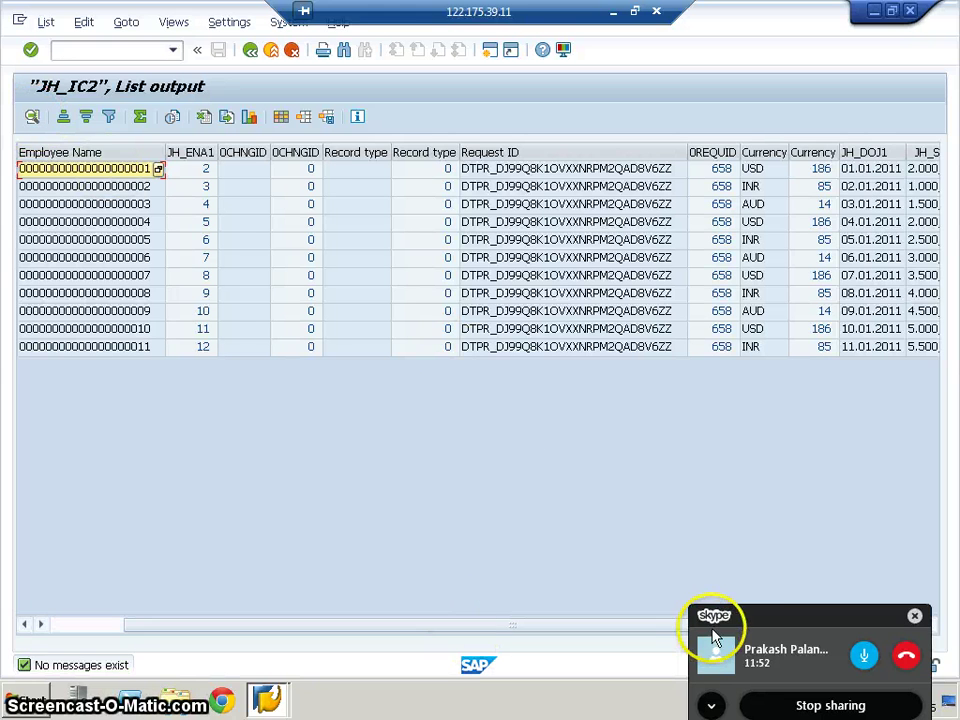
- Scroll across the 11-record list, then go back twice to Manage InfoProvider showing request 658
scroll(716, 620, right, 1)
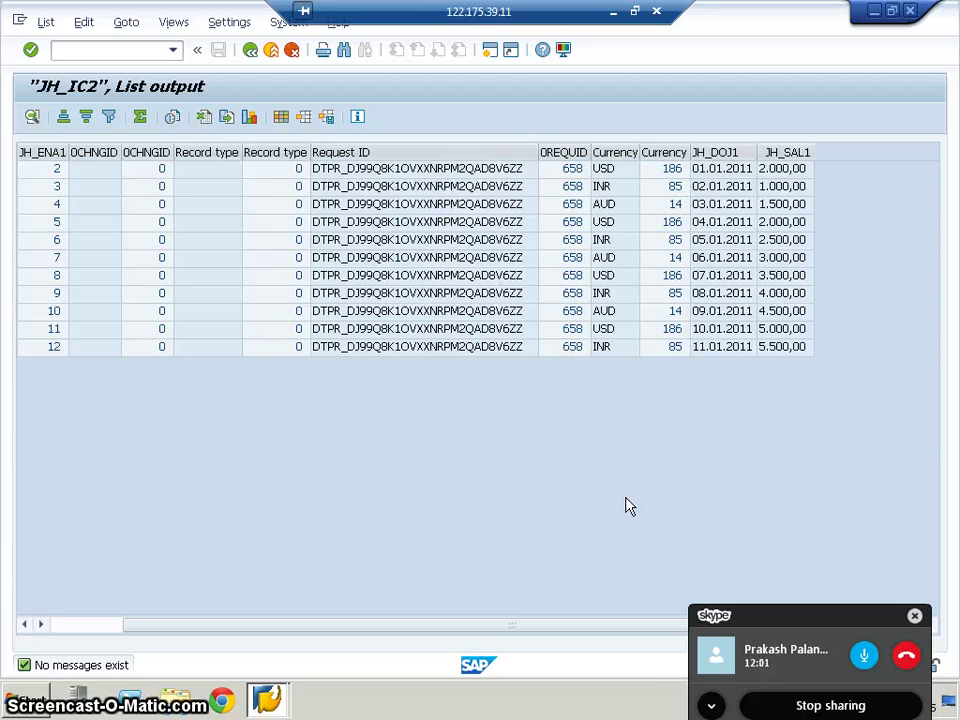
click(608, 629)
drag(465, 625, 381, 621)
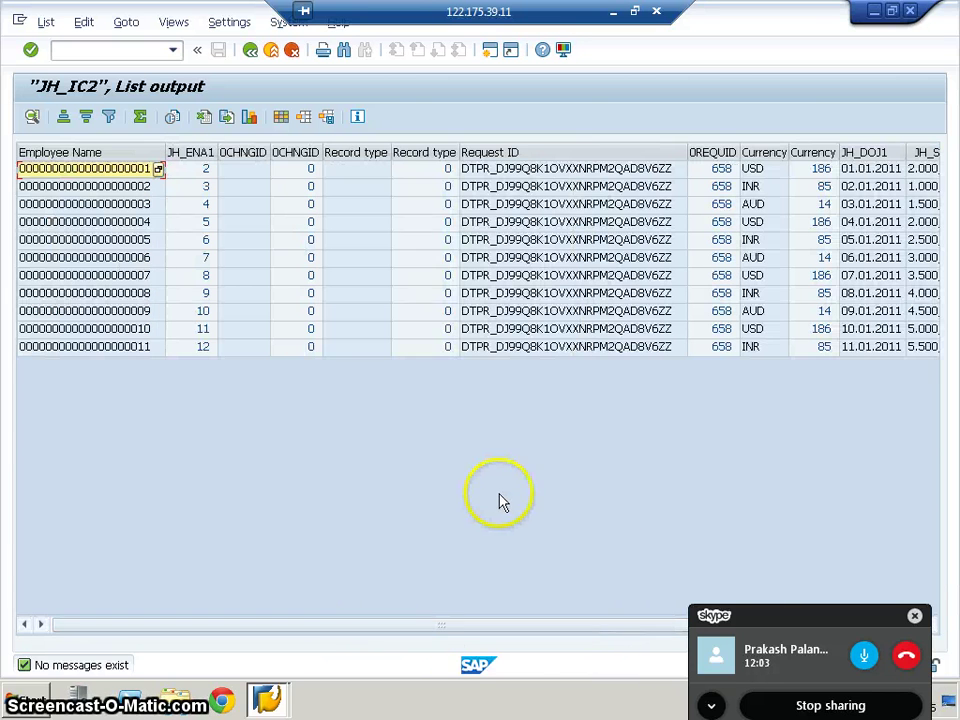
click(250, 49)
click(250, 49)
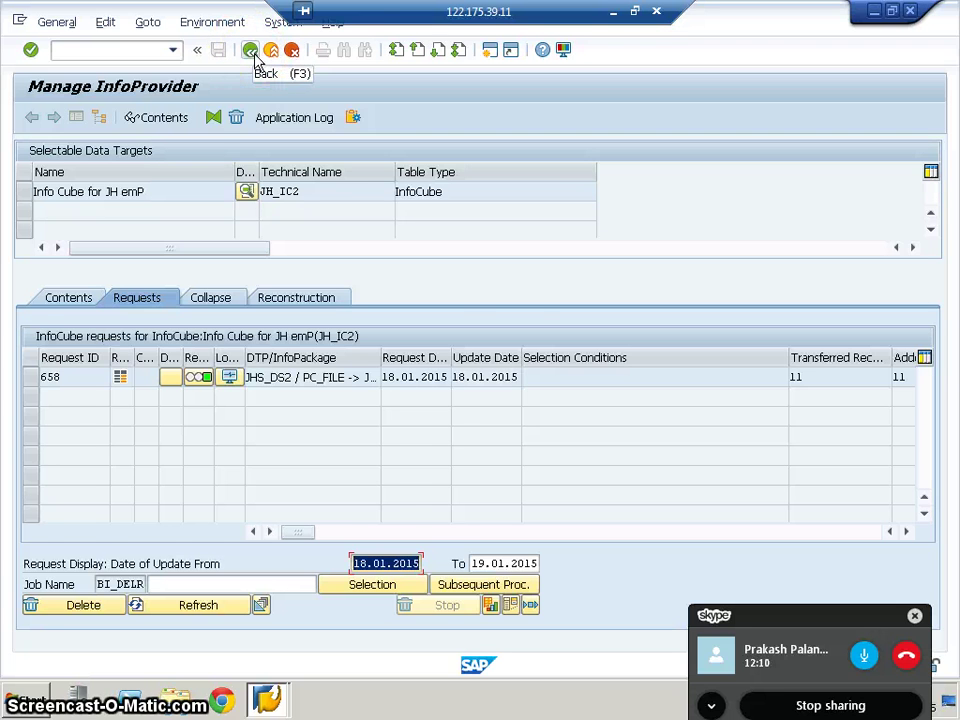
- Check the monitor for request 658, then go back through the DTP to the transformation
click(229, 377)
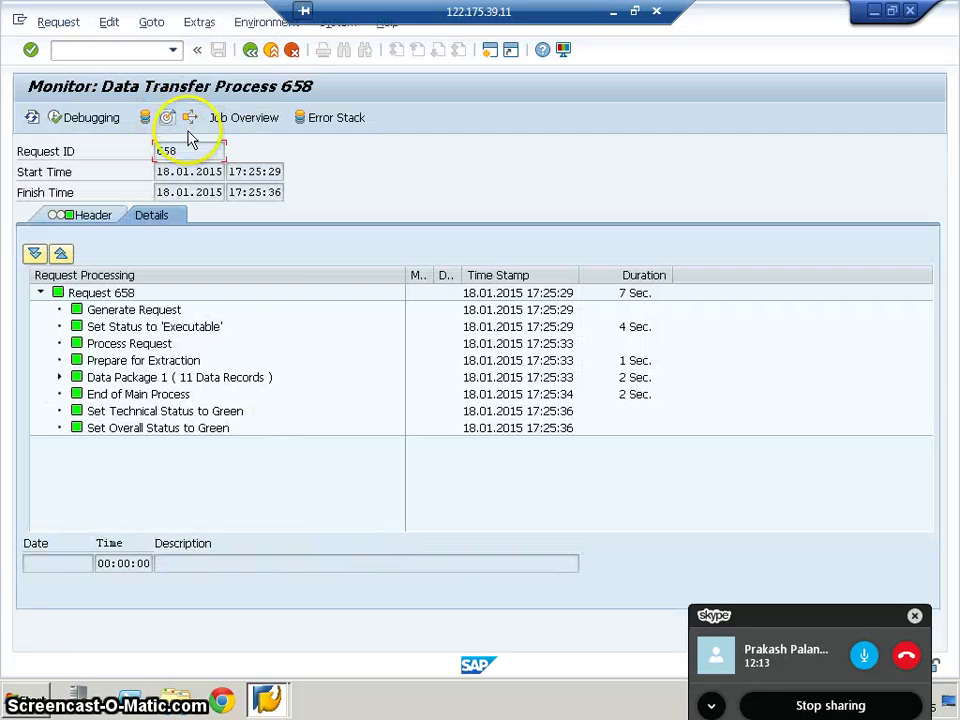
click(251, 50)
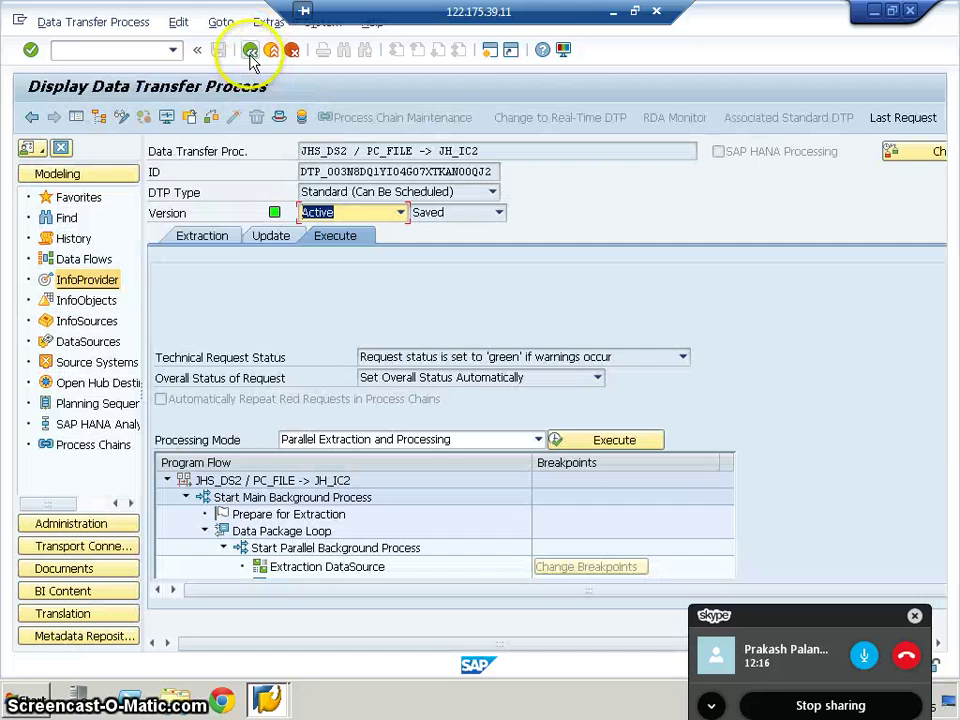
click(251, 50)
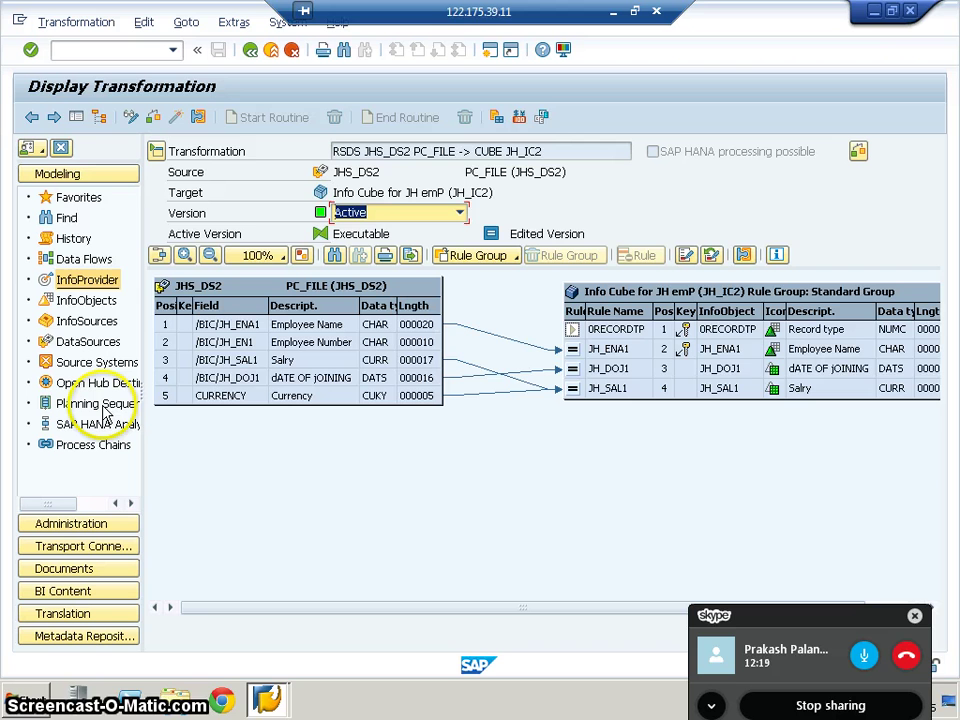
- Show the navigator tree and bring up the context menu for Info Cube for JH emP
click(76, 117)
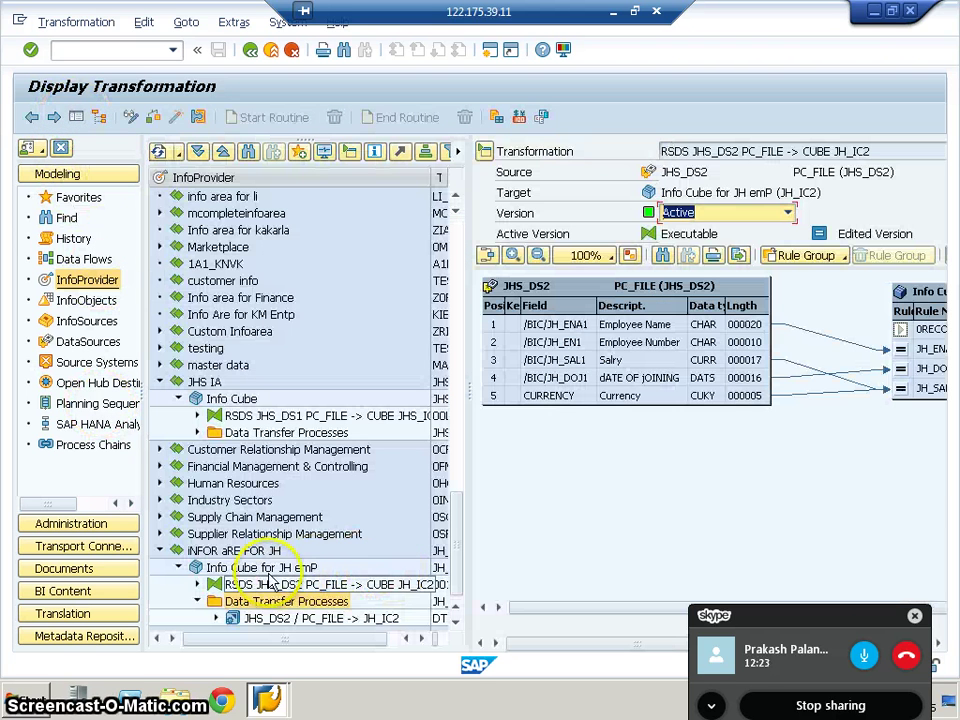
click(266, 569)
right_click(266, 577)
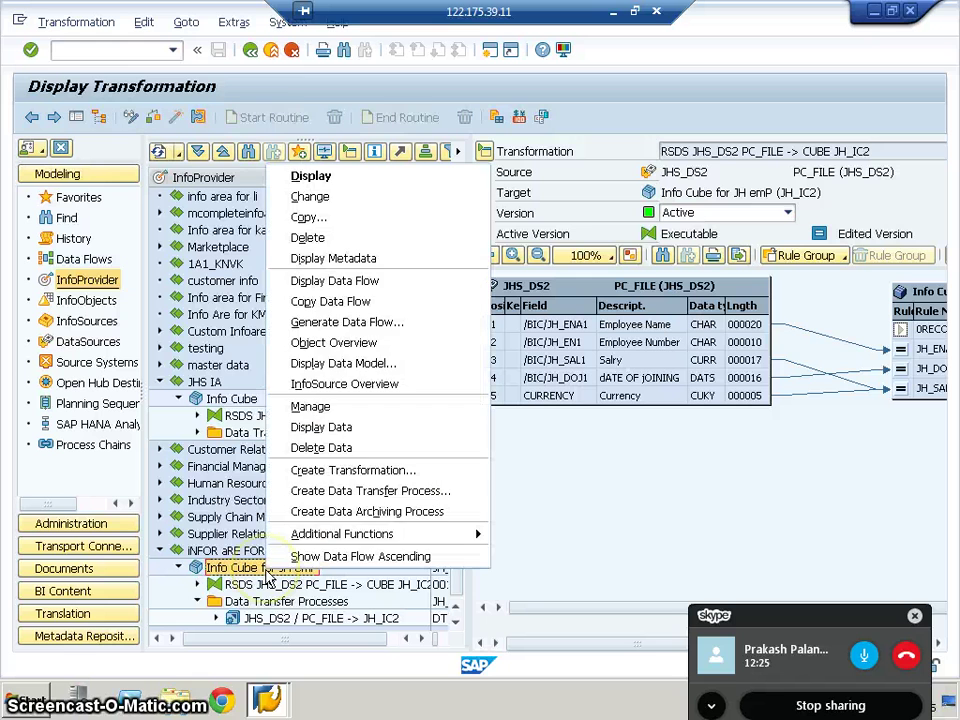
- Display the cube's data with Employee Name, Currency and all other fields, listing the 11 rows
click(340, 432)
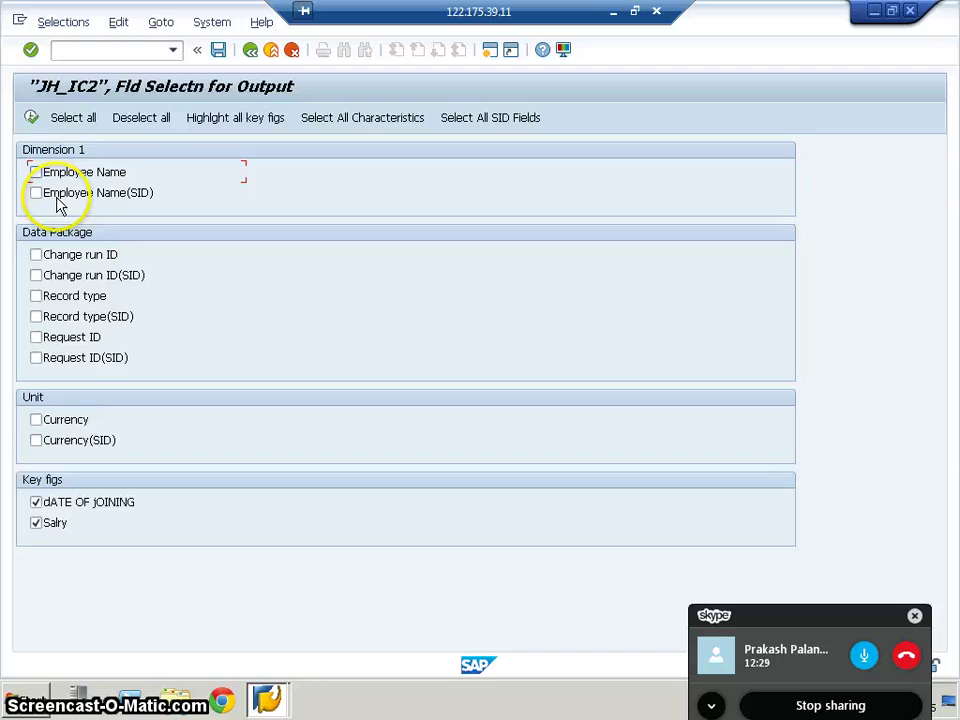
click(36, 172)
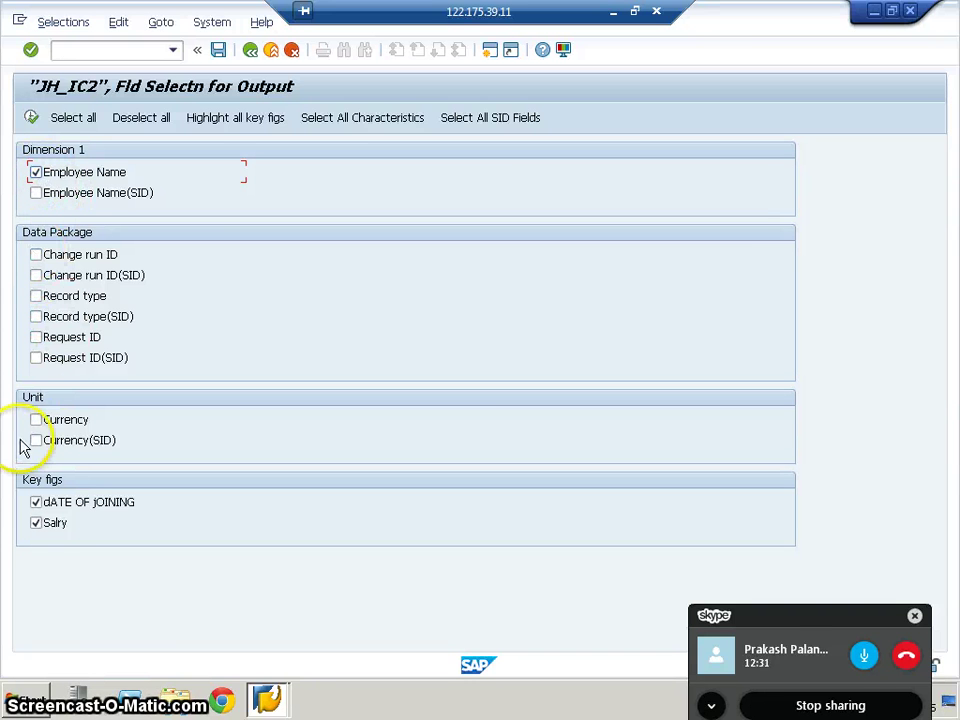
click(36, 420)
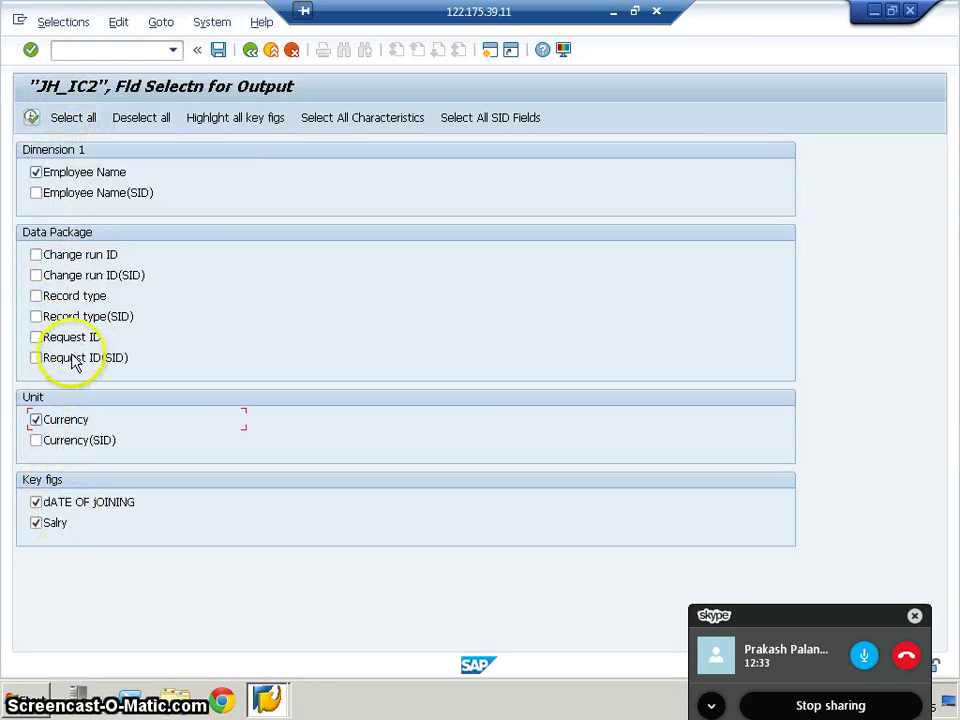
click(74, 118)
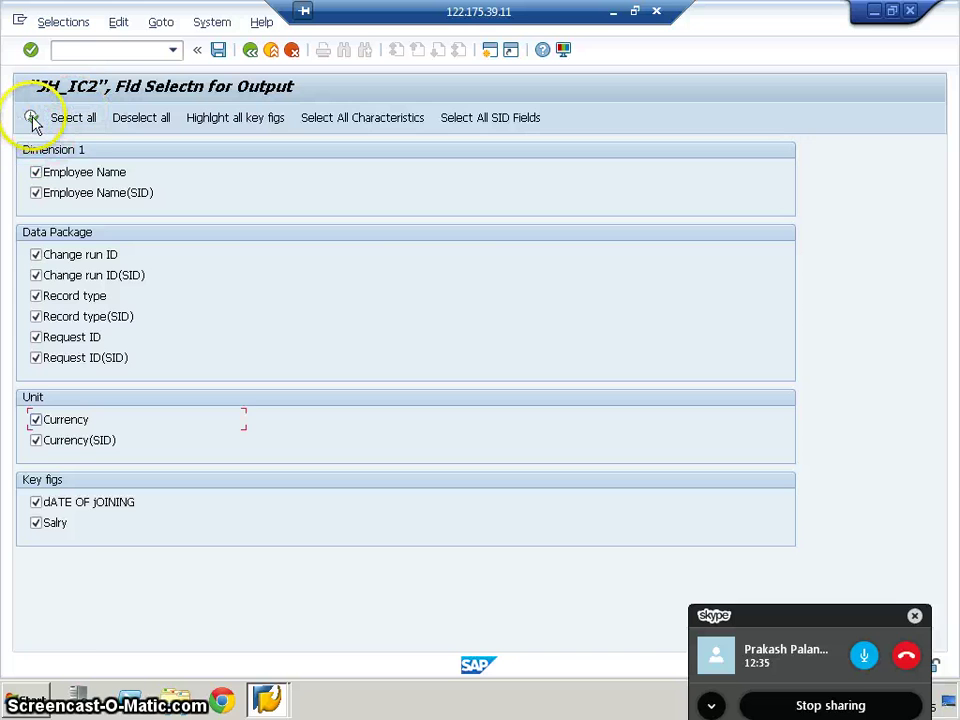
click(32, 118)
click(31, 115)
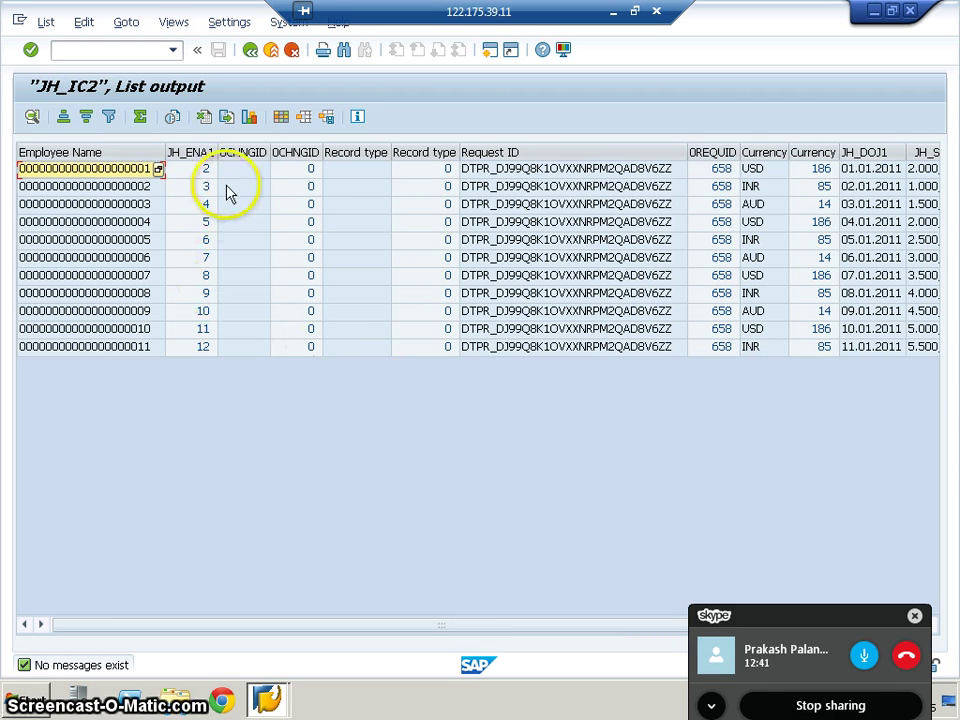
click(86, 152)
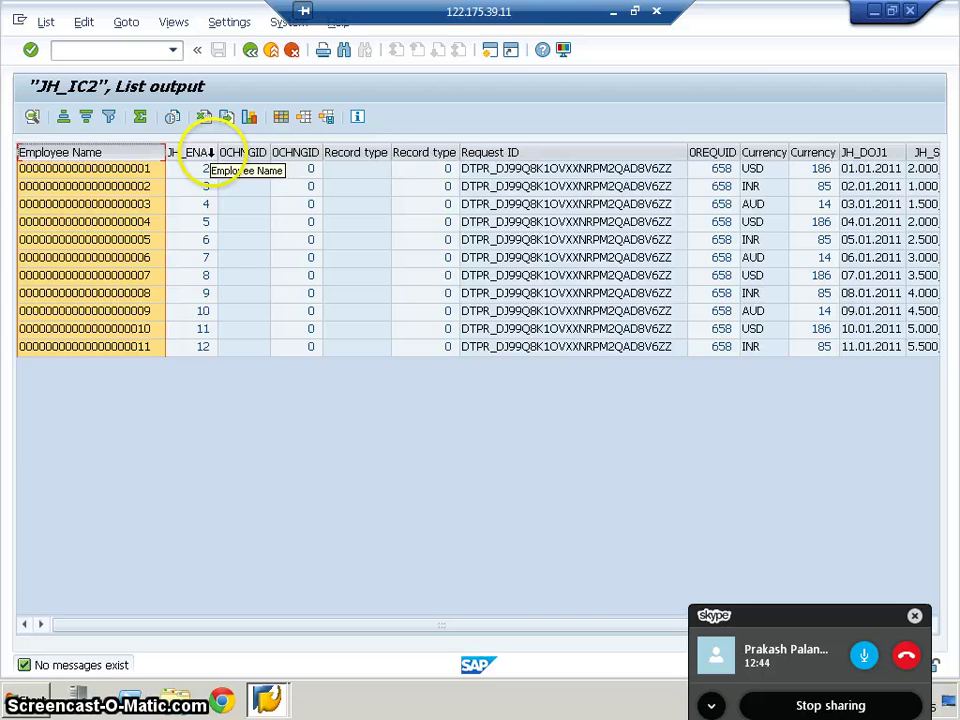
click(200, 152)
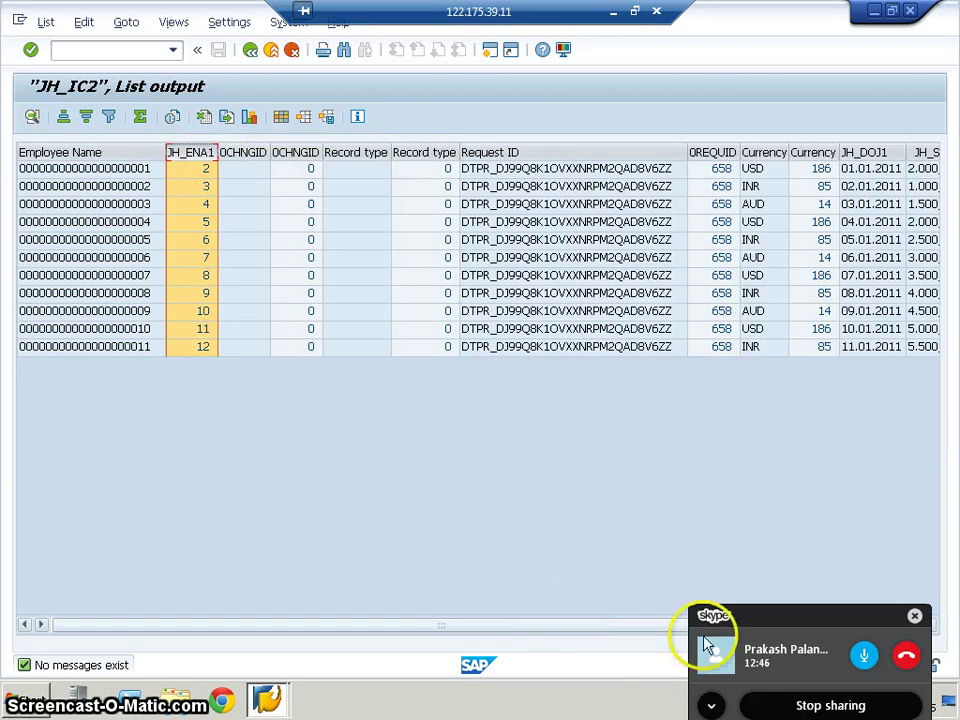